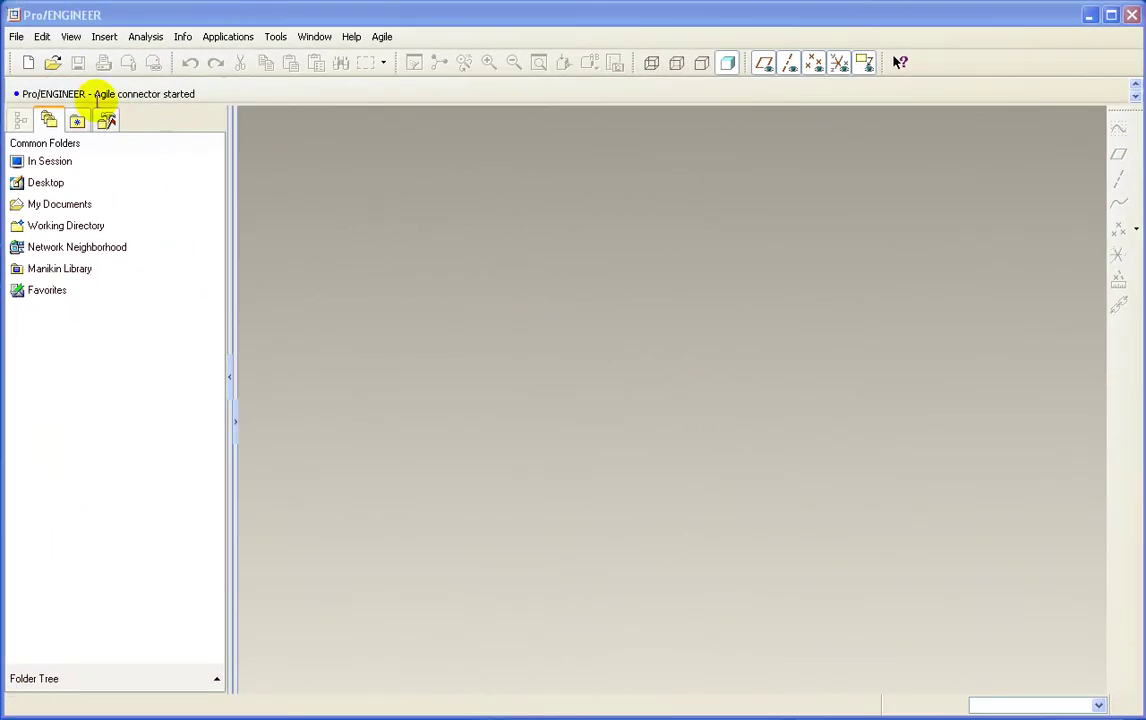
- Open cad6_rotator.prt from the simple_part folder and orbit it to an end-on view
left_click(53, 64)
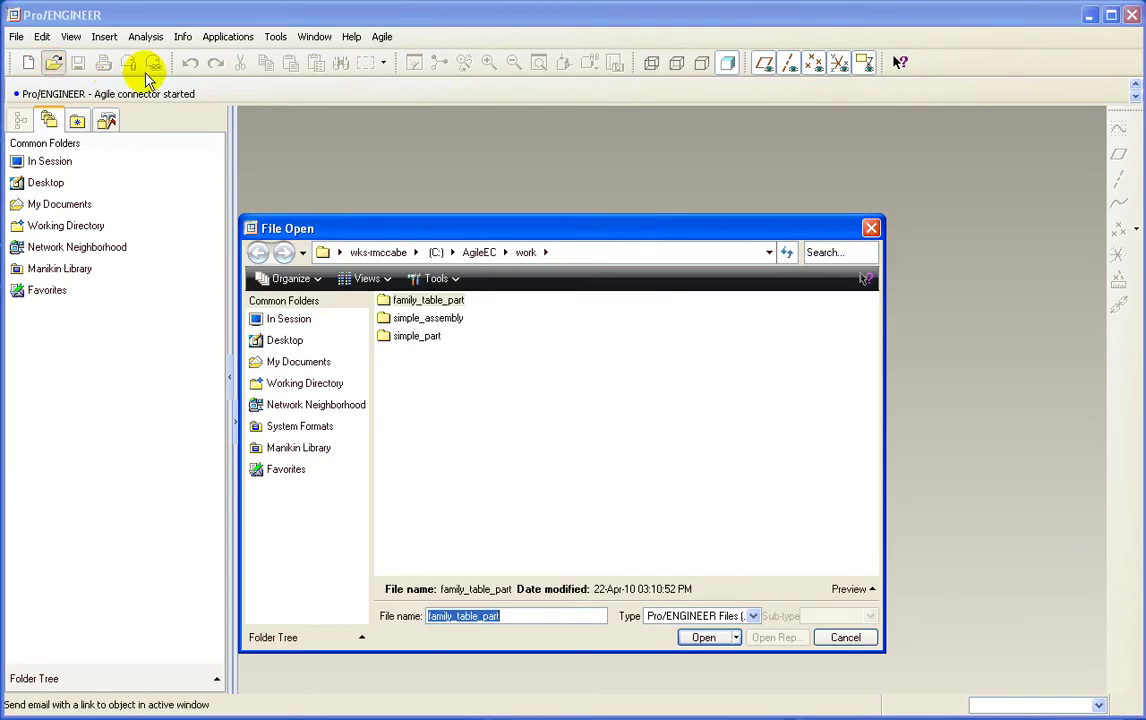
left_click(410, 336)
double_click(394, 336)
double_click(398, 425)
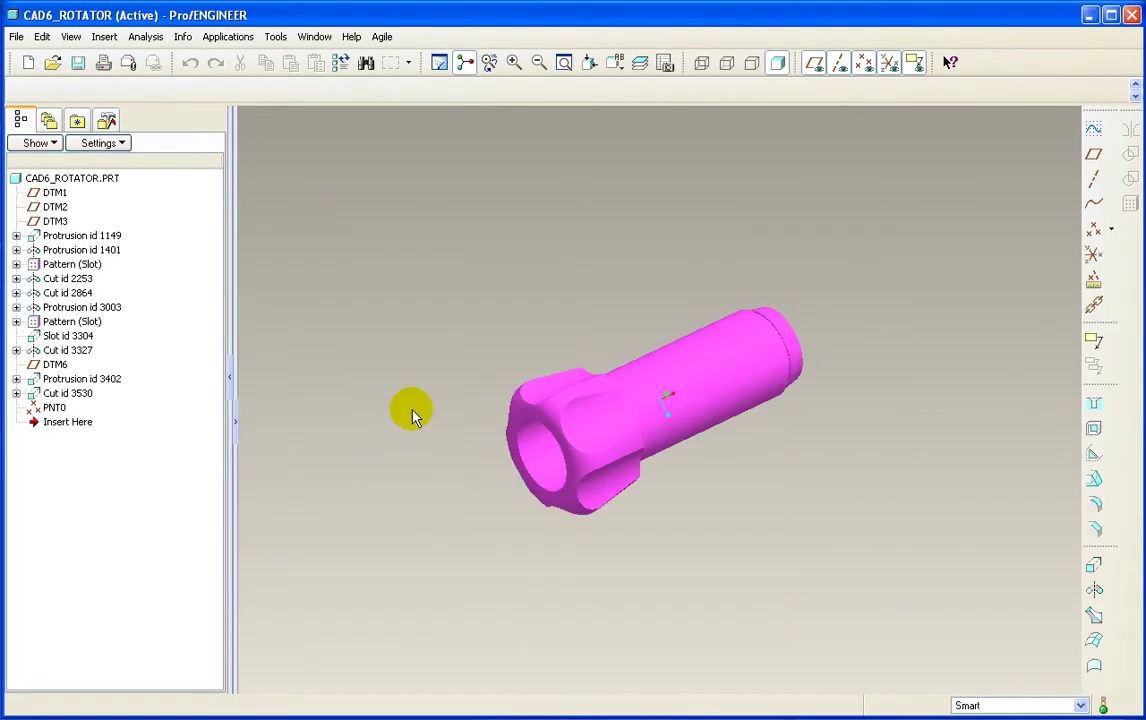
middle_click_drag(430, 398, 473, 350)
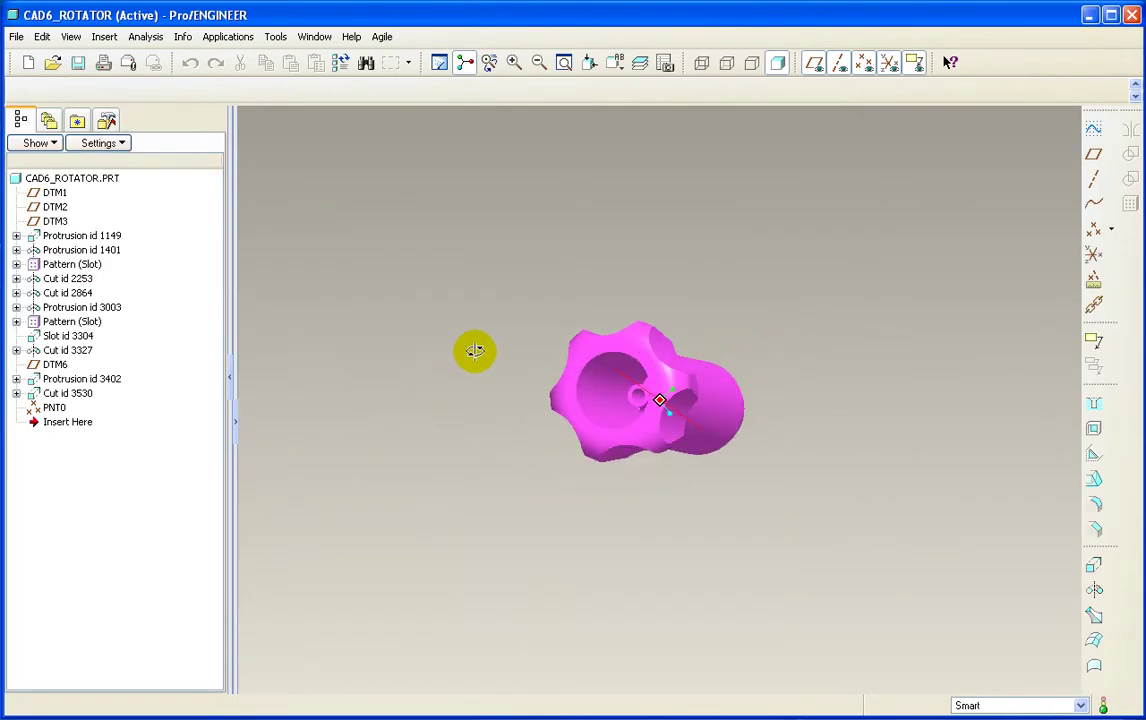
- Start an Agile Save of the CAD6_ROTATOR.PRT part
left_click(382, 37)
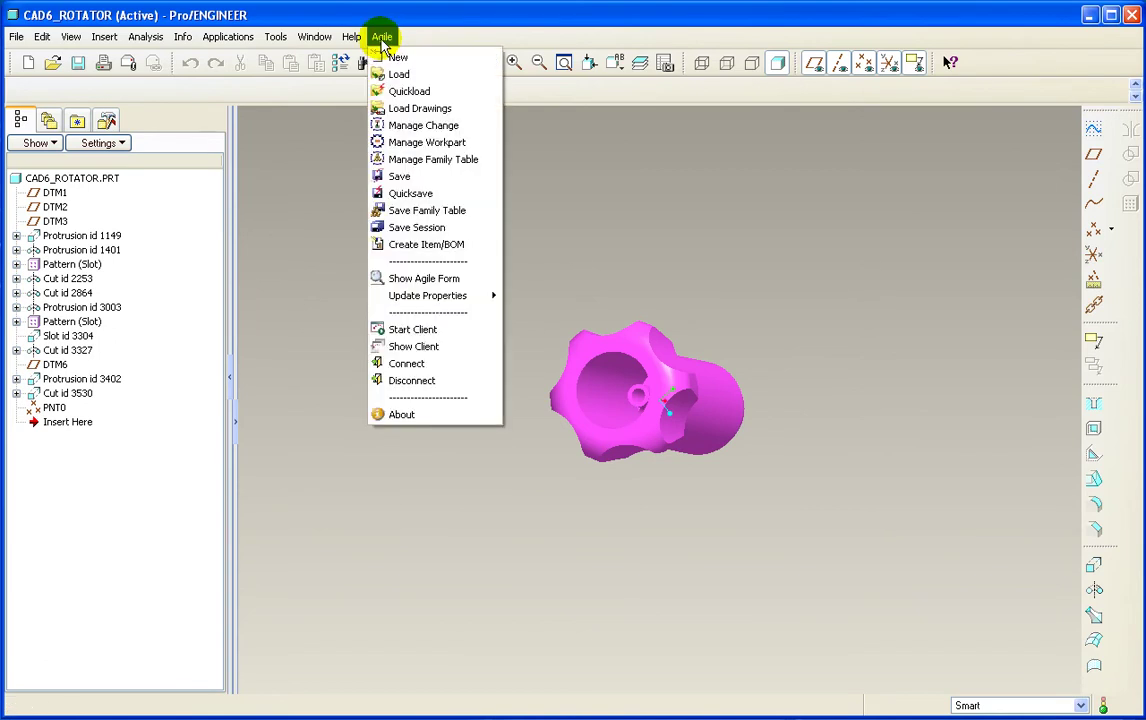
left_click(432, 178)
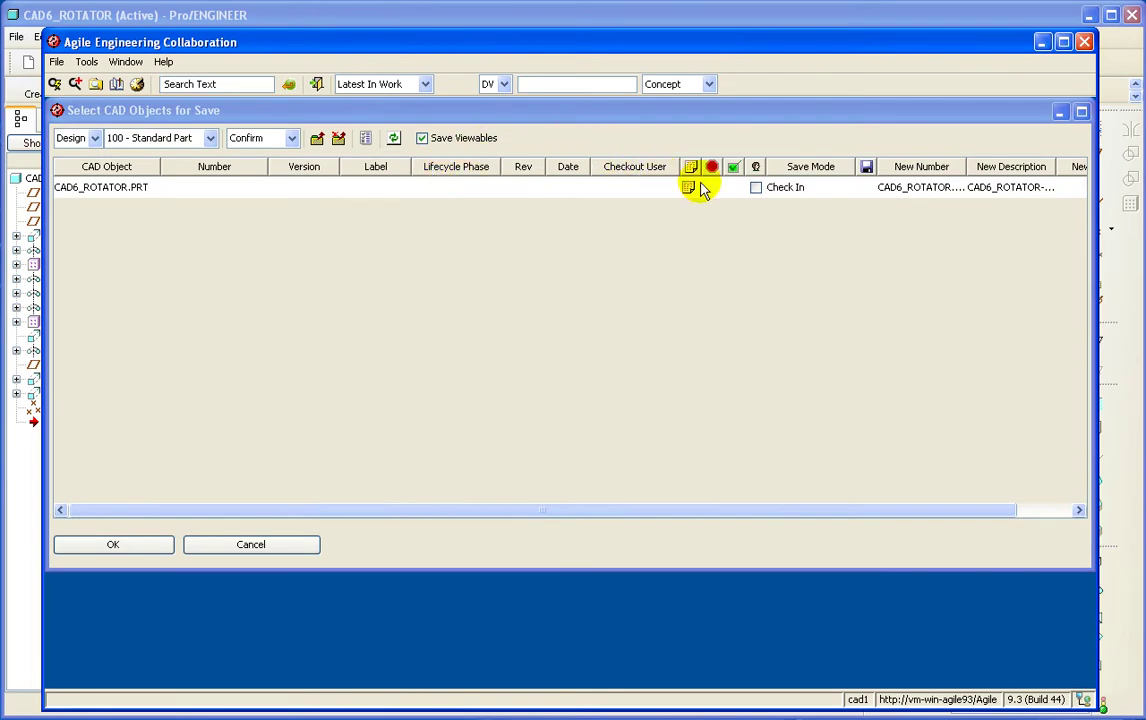
- Save CAD6_ROTATOR.PRT to Agile as a new design, toggling Check In and closing the Create Design form
left_click(756, 188)
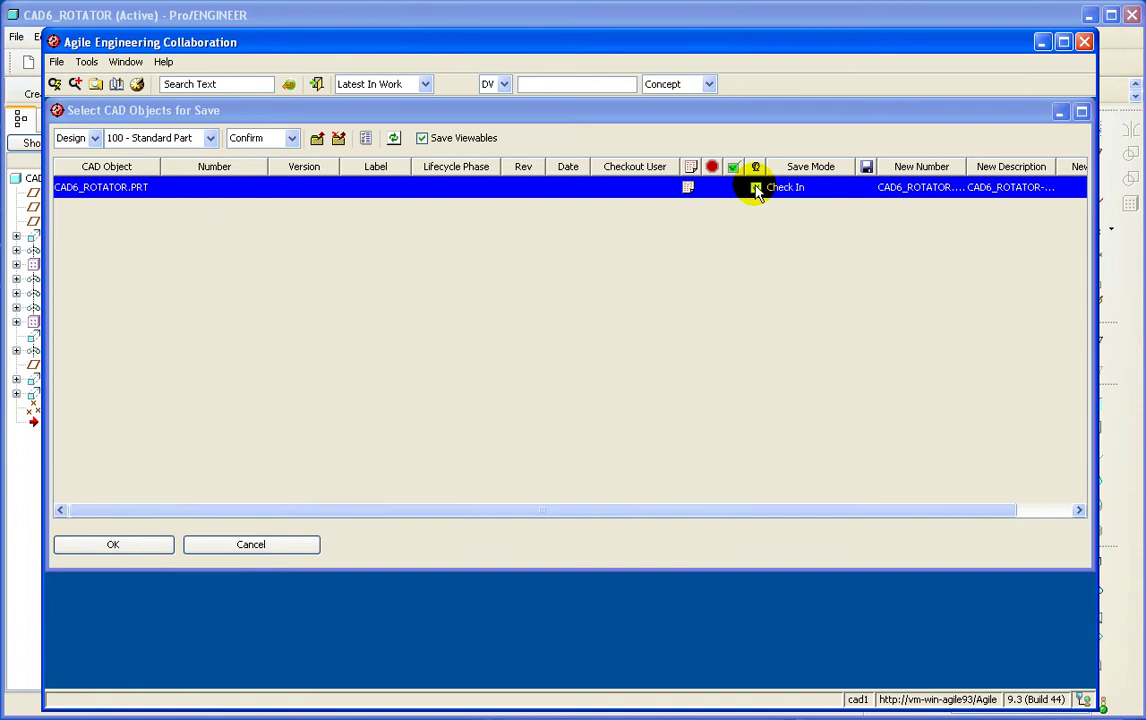
left_click(115, 549)
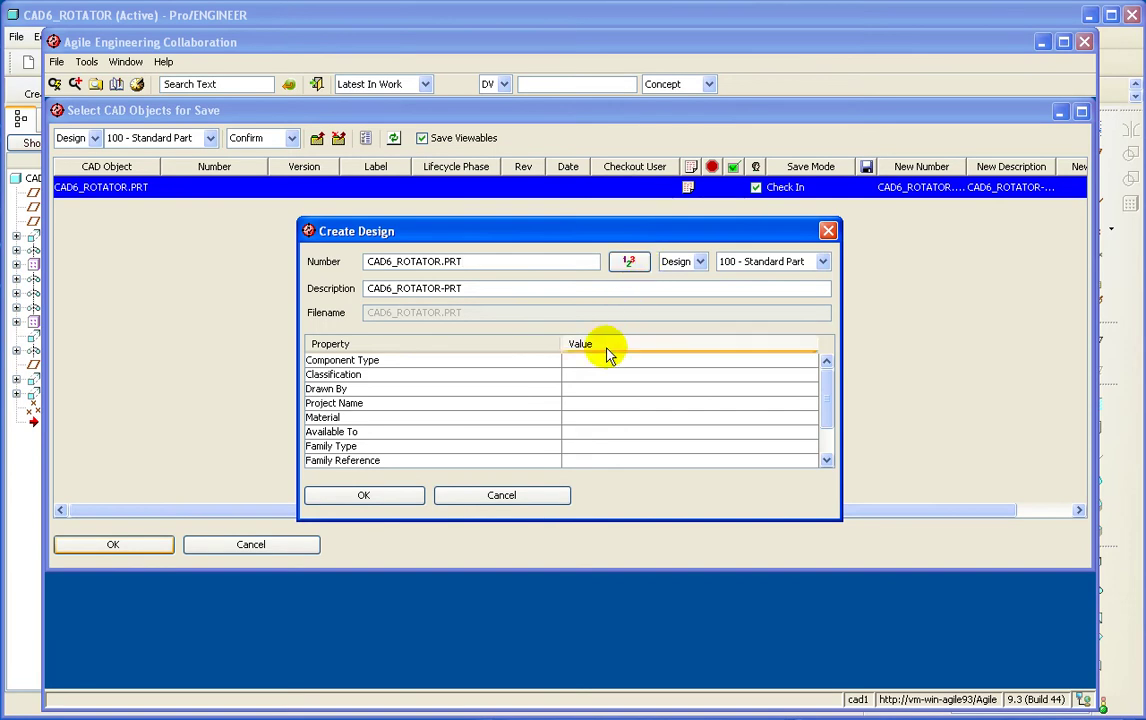
left_click(511, 505)
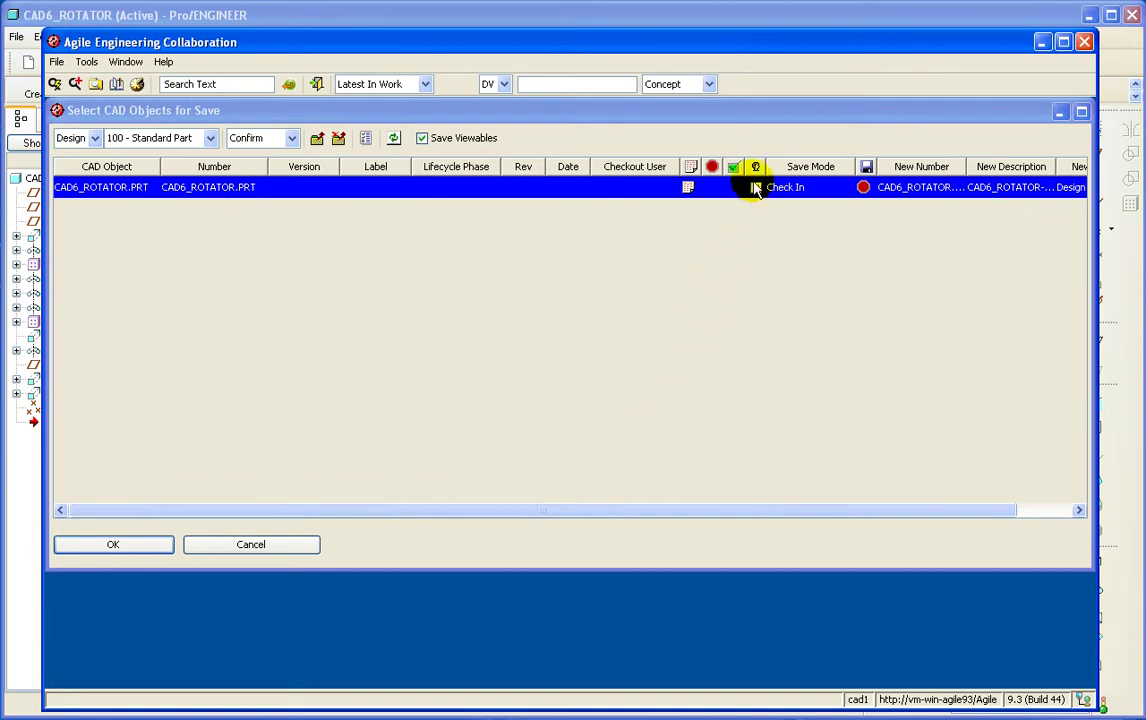
left_click(756, 187)
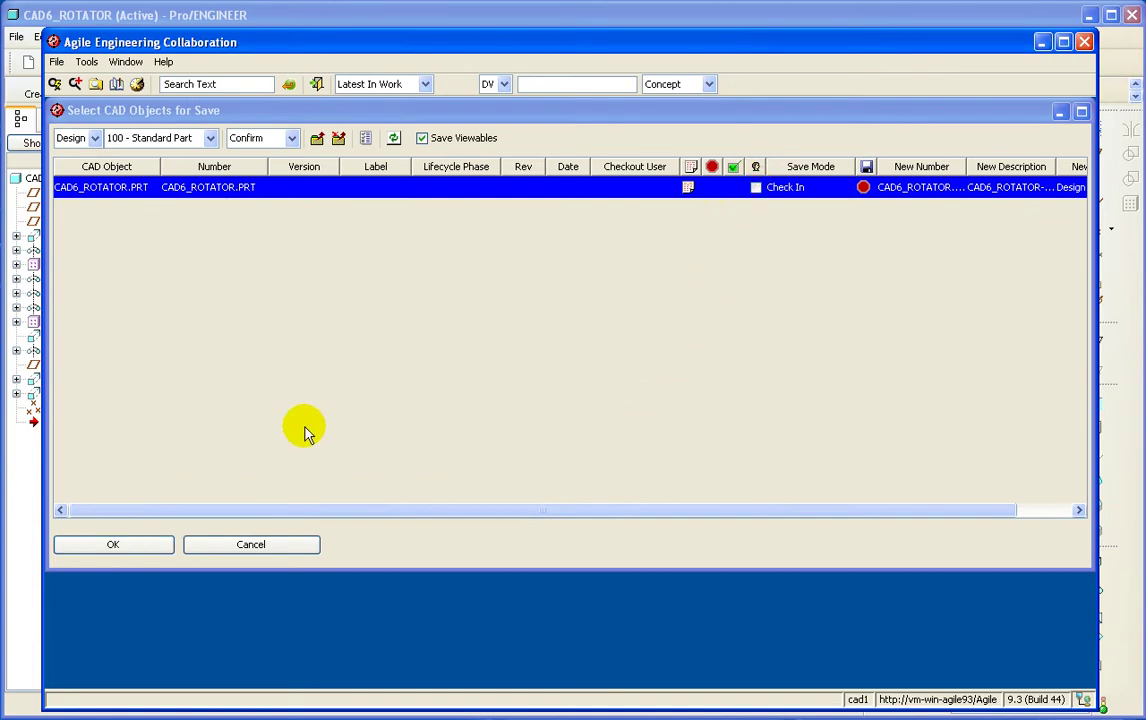
left_click(141, 549)
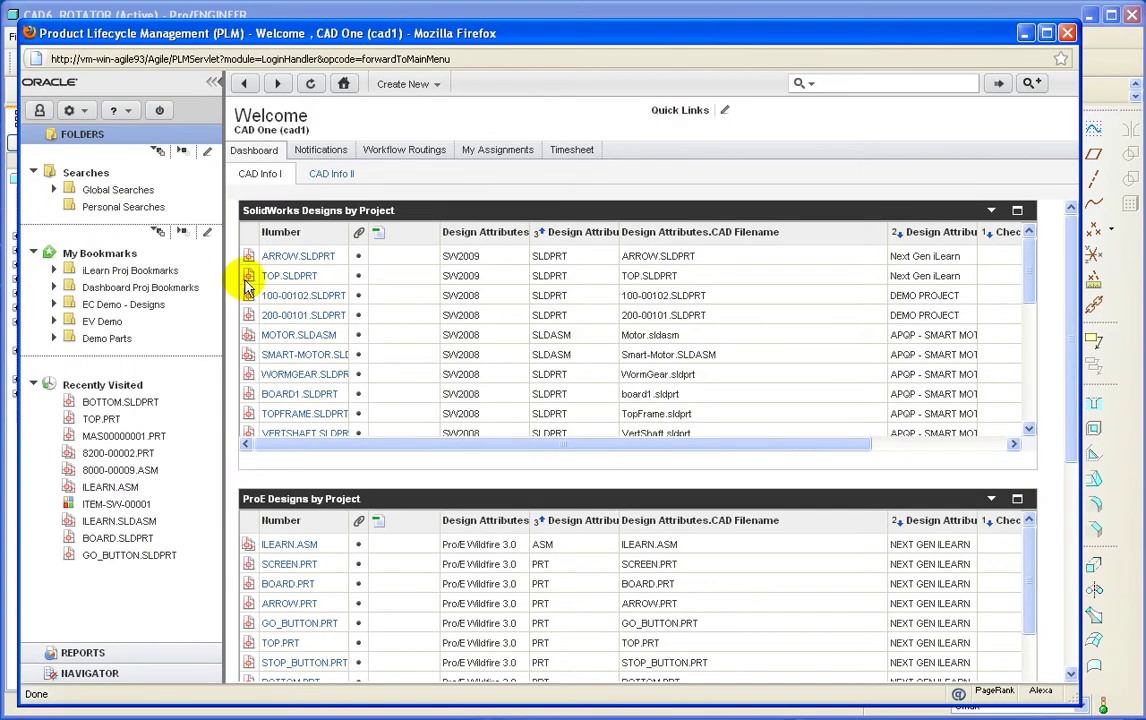
- Search Agile PLM for 'cad6' and view the CAD6_ROTATOR.PRT design's attached cad6_rotator.prt file
left_click(827, 84)
type("cad6")
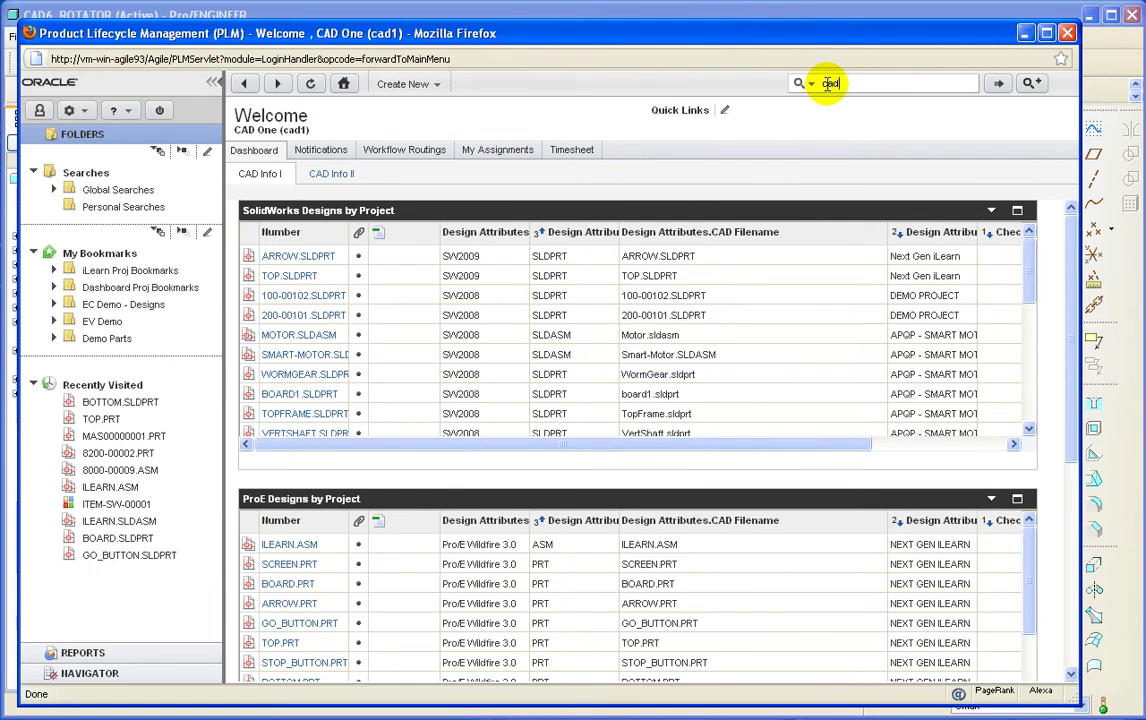
key("Return")
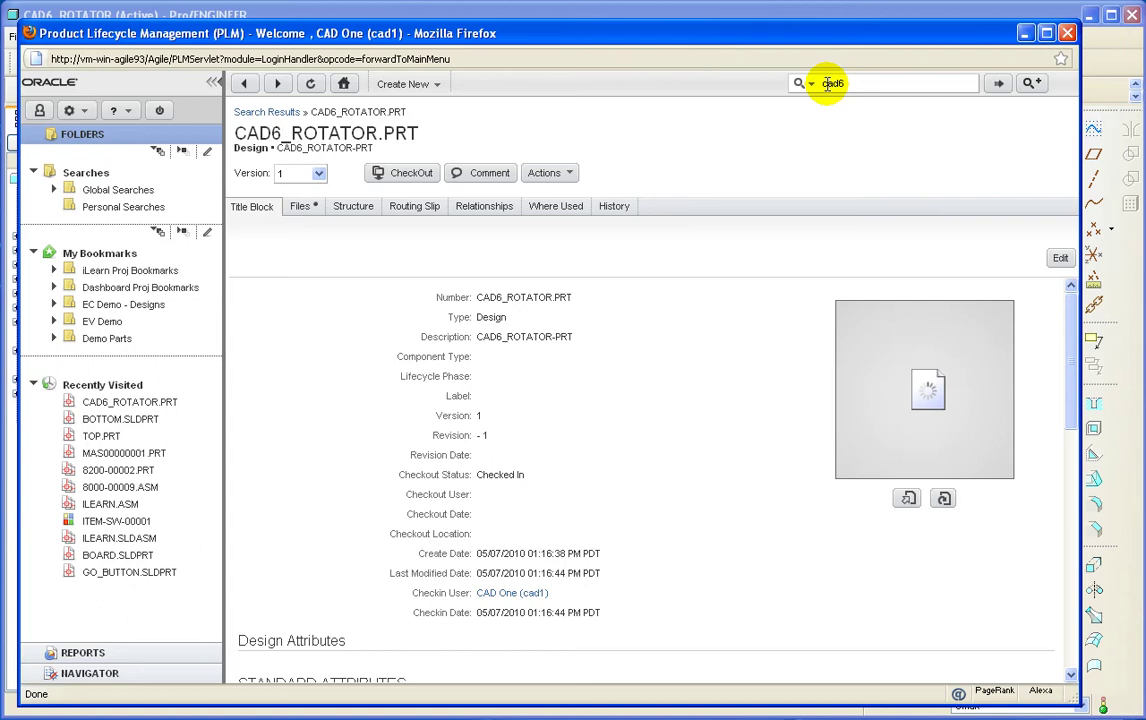
left_click(300, 208)
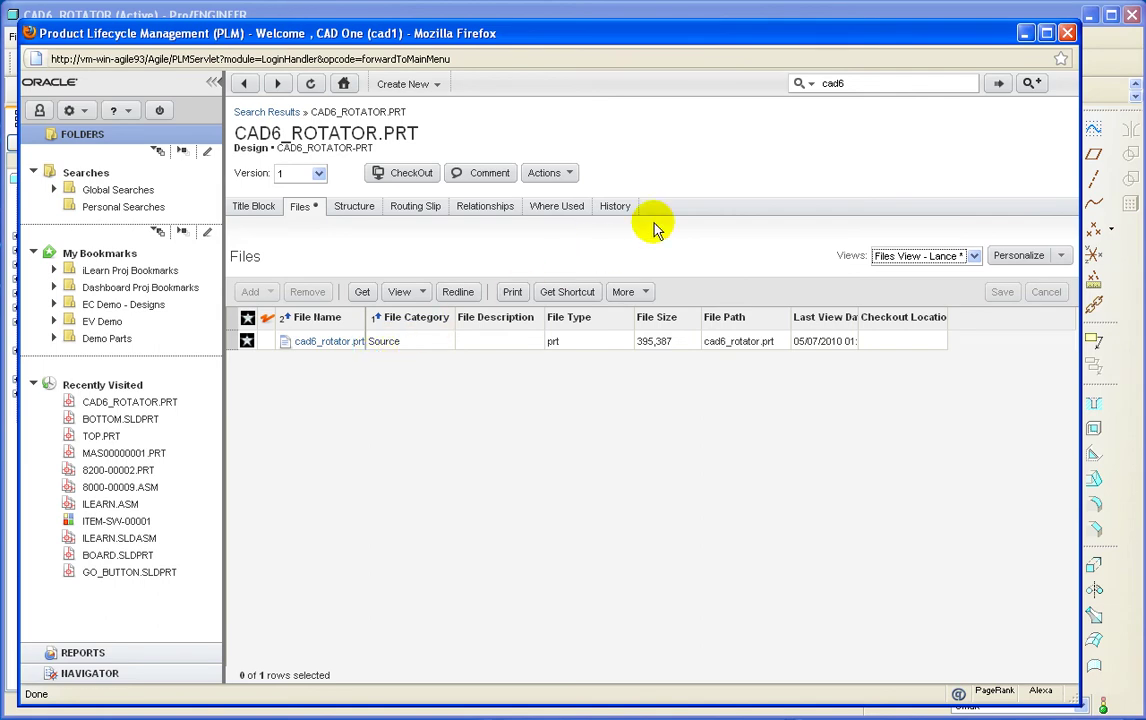
- Back in Pro/ENGINEER, erase the current rotator part from the session
left_click(1023, 34)
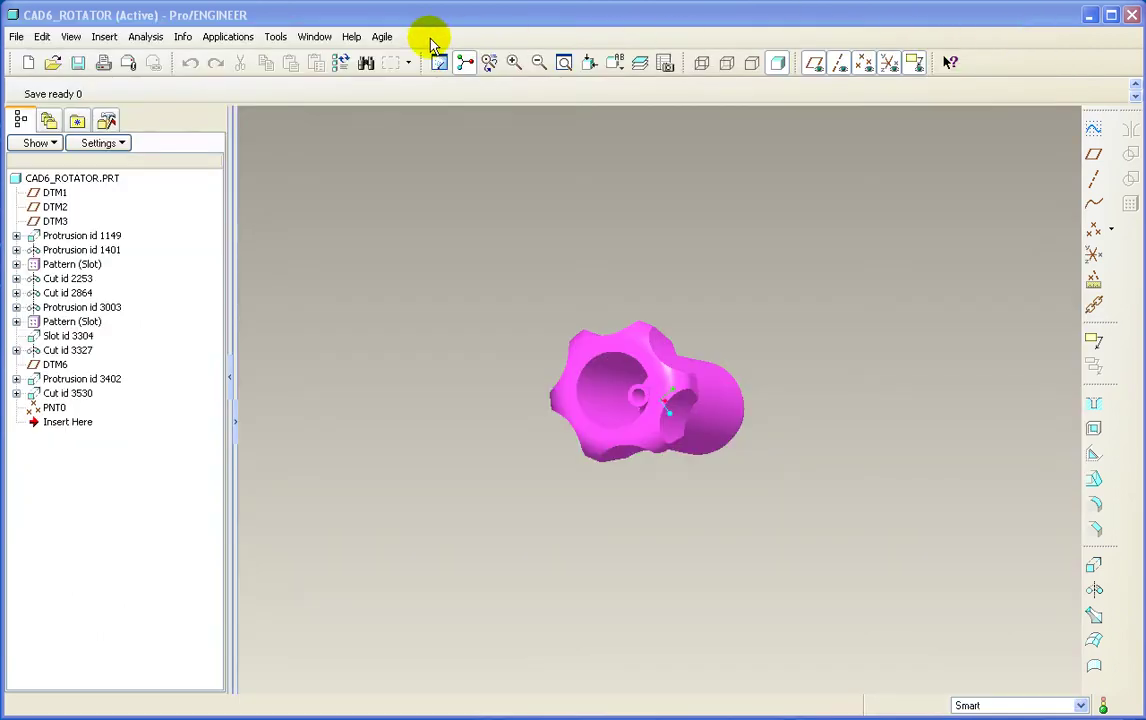
left_click(15, 38)
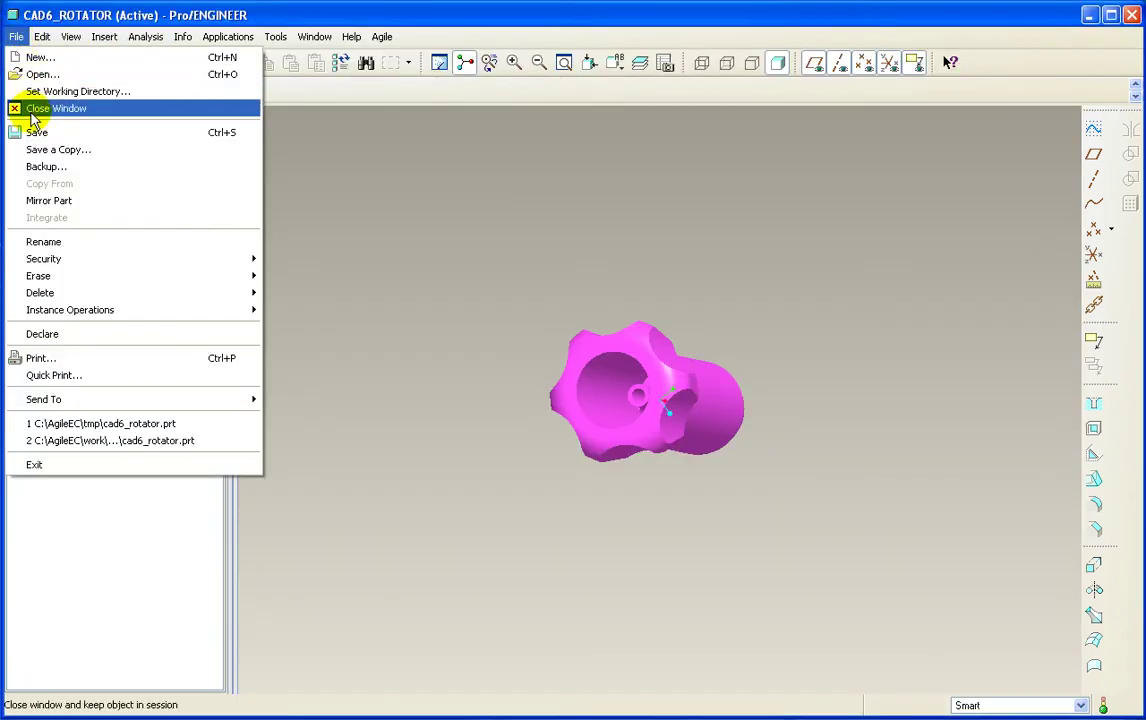
mouse_move(69, 273)
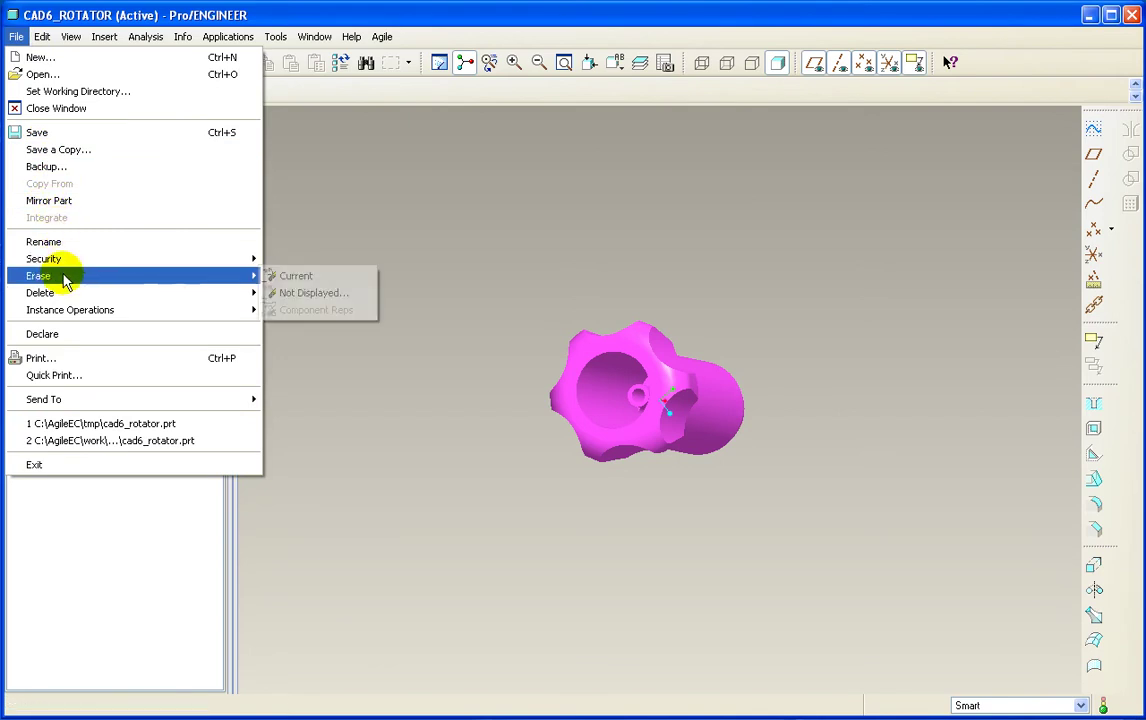
left_click(288, 276)
left_click(506, 469)
- Open bearing.asm from the simple_assembly folder
left_click(53, 62)
double_click(405, 297)
double_click(407, 281)
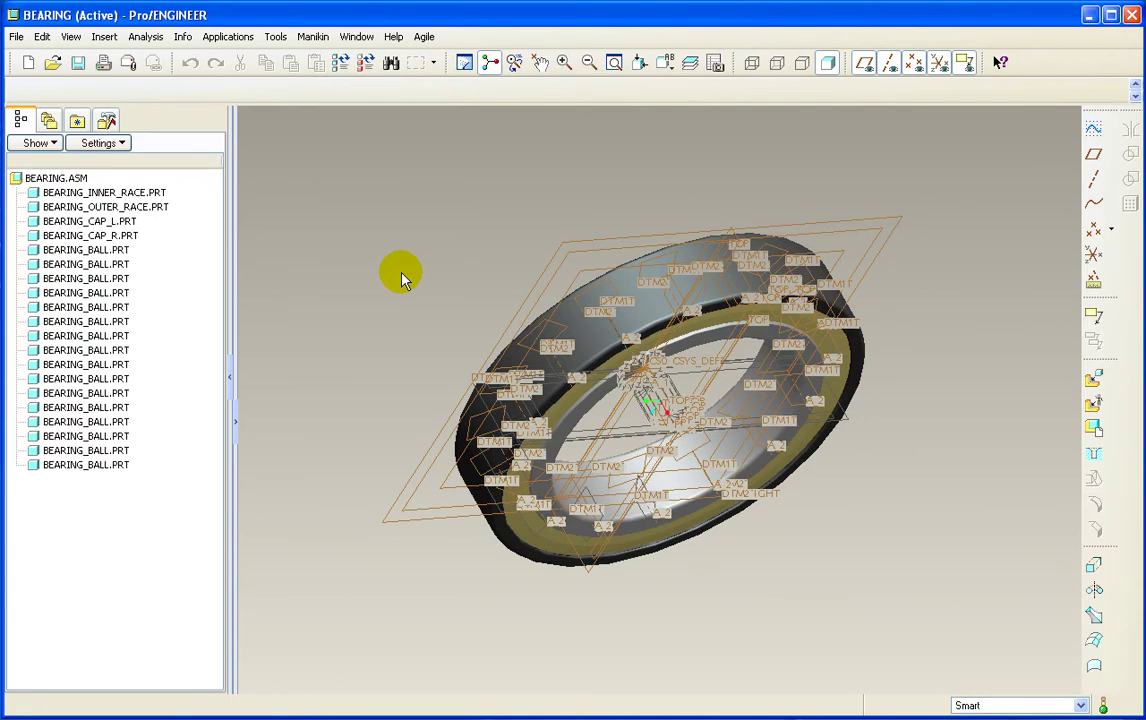
- Quicksave the BEARING assembly and its component parts to Agile
left_click(424, 36)
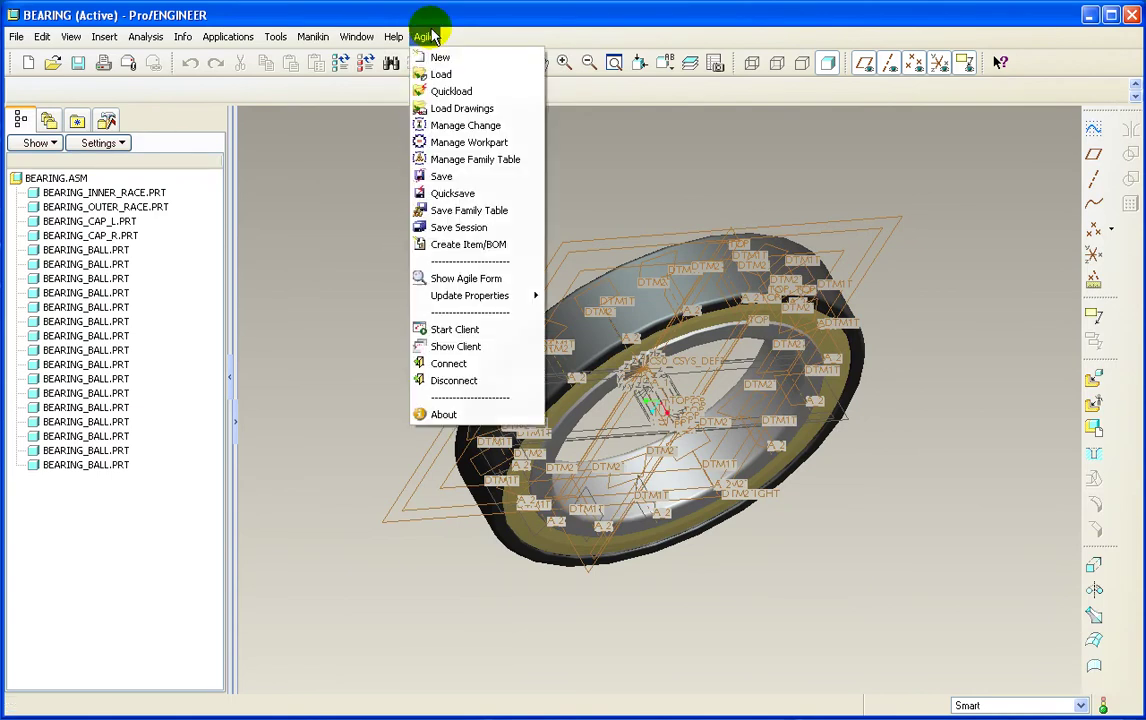
left_click(522, 198)
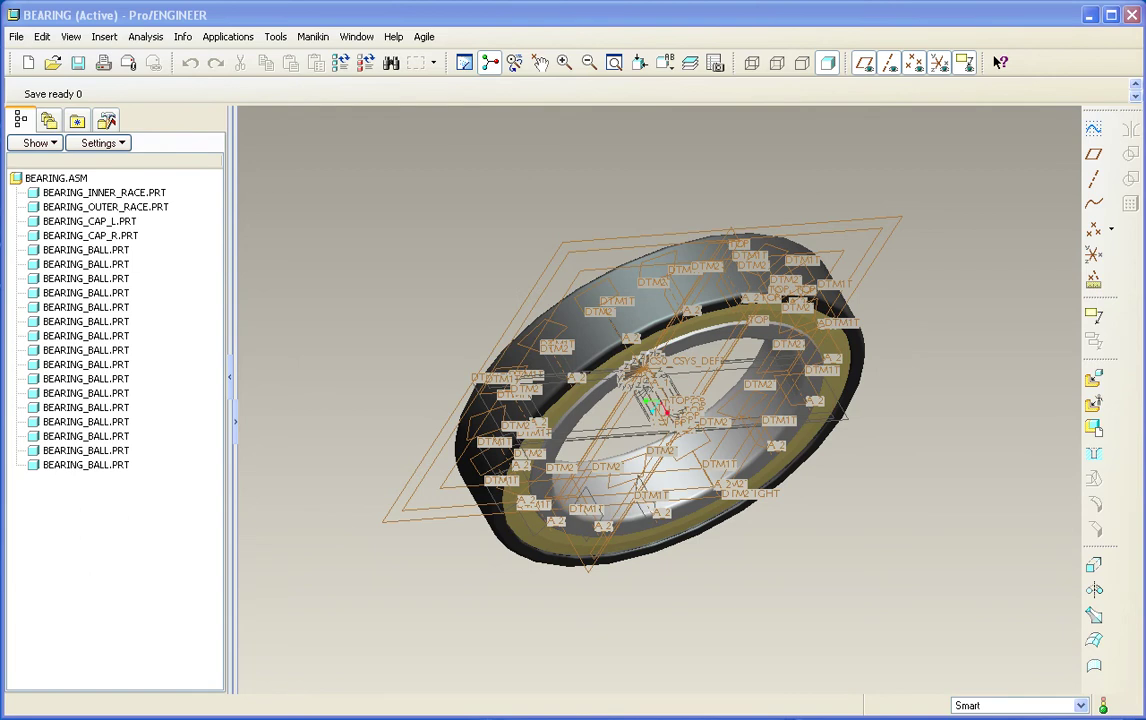
- Search Agile PLM for 'bearing' and open the BEARING.ASM design
key("alt+Tab")
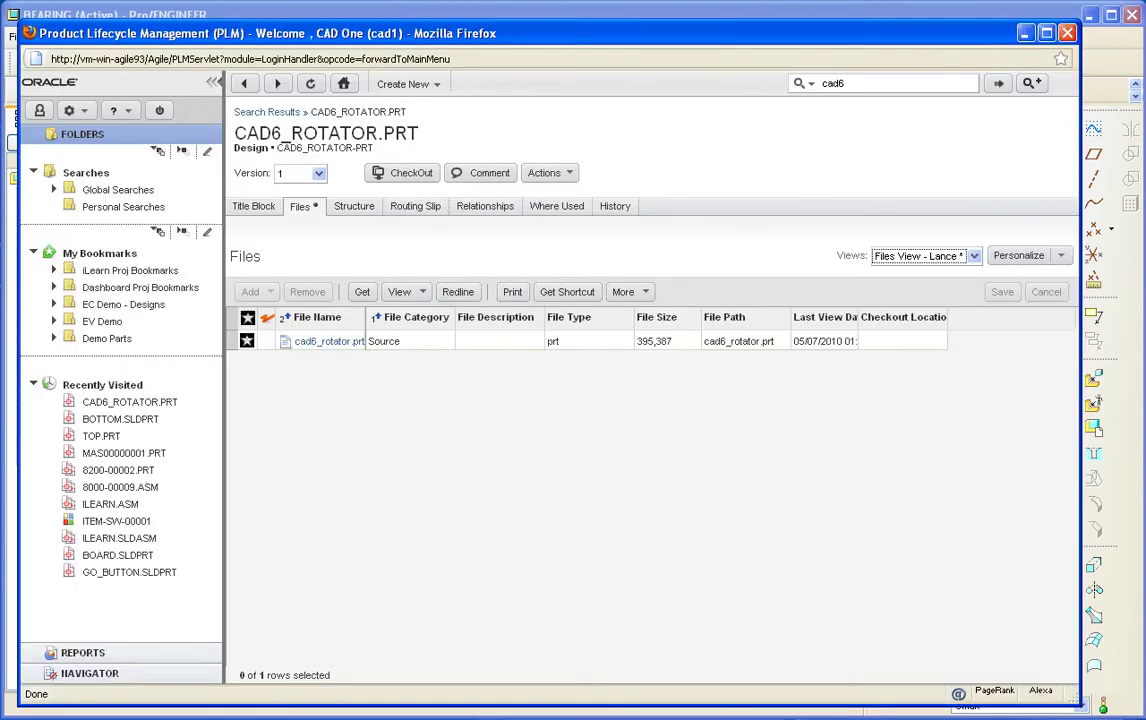
double_click(836, 84)
type("bearing")
key("Return")
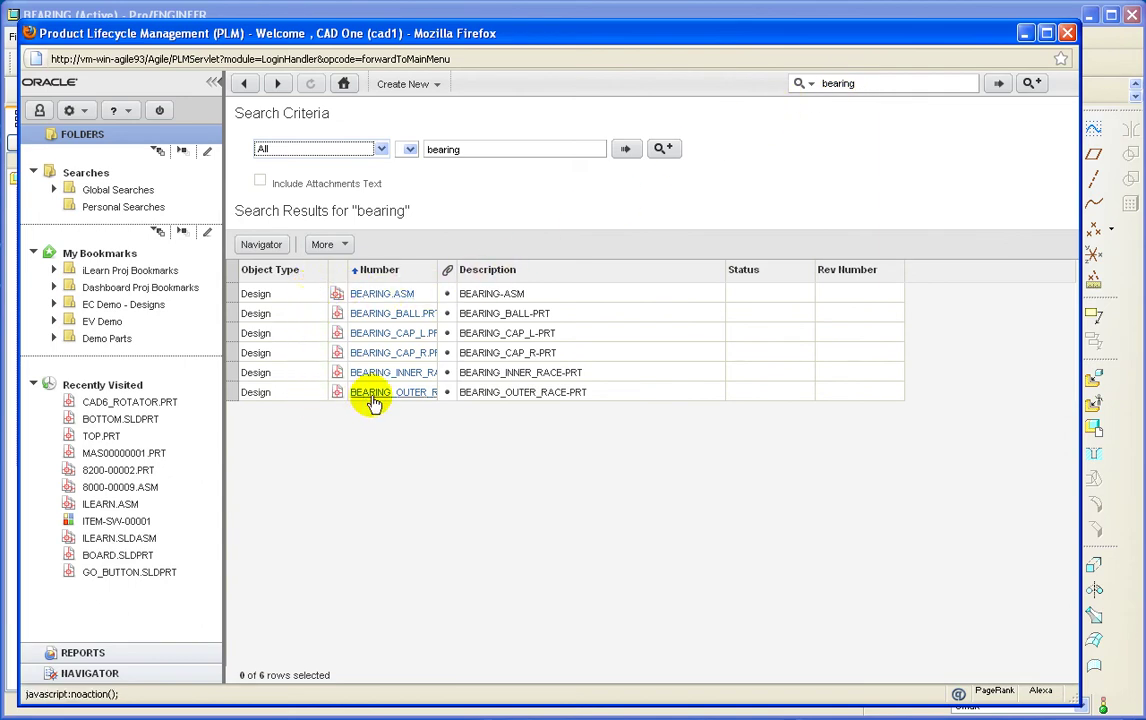
left_click(383, 294)
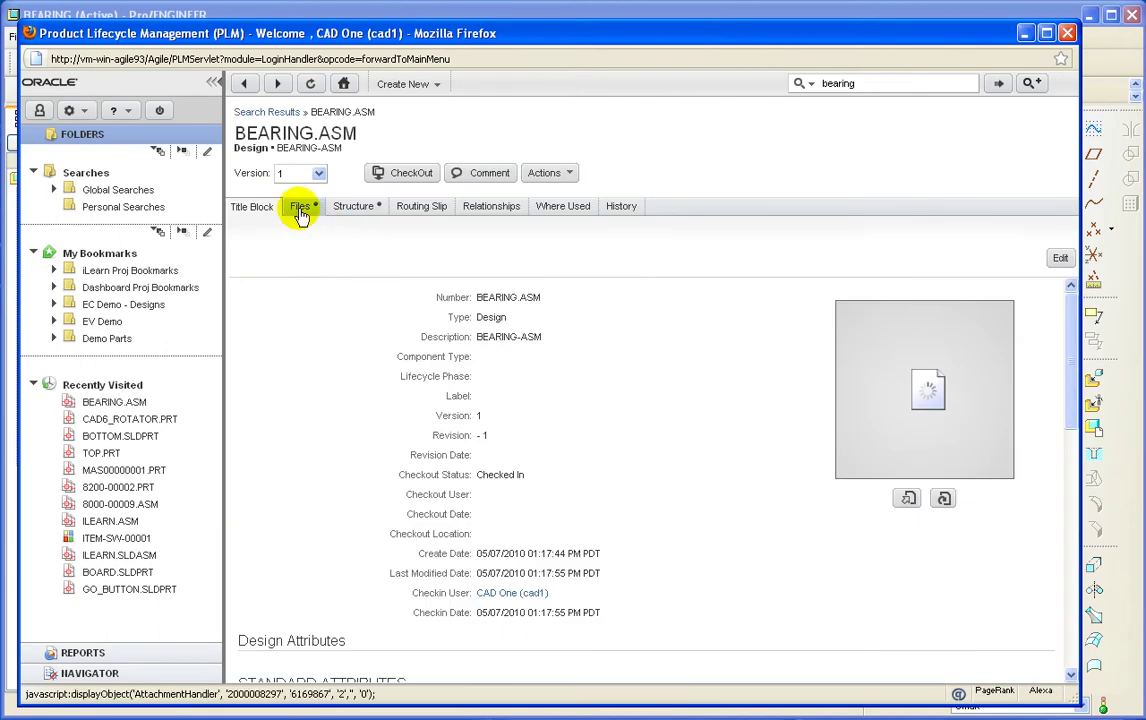
- Review BEARING.ASM's structure in Standard View with a wider Number column, then open bearing.asm
left_click(352, 207)
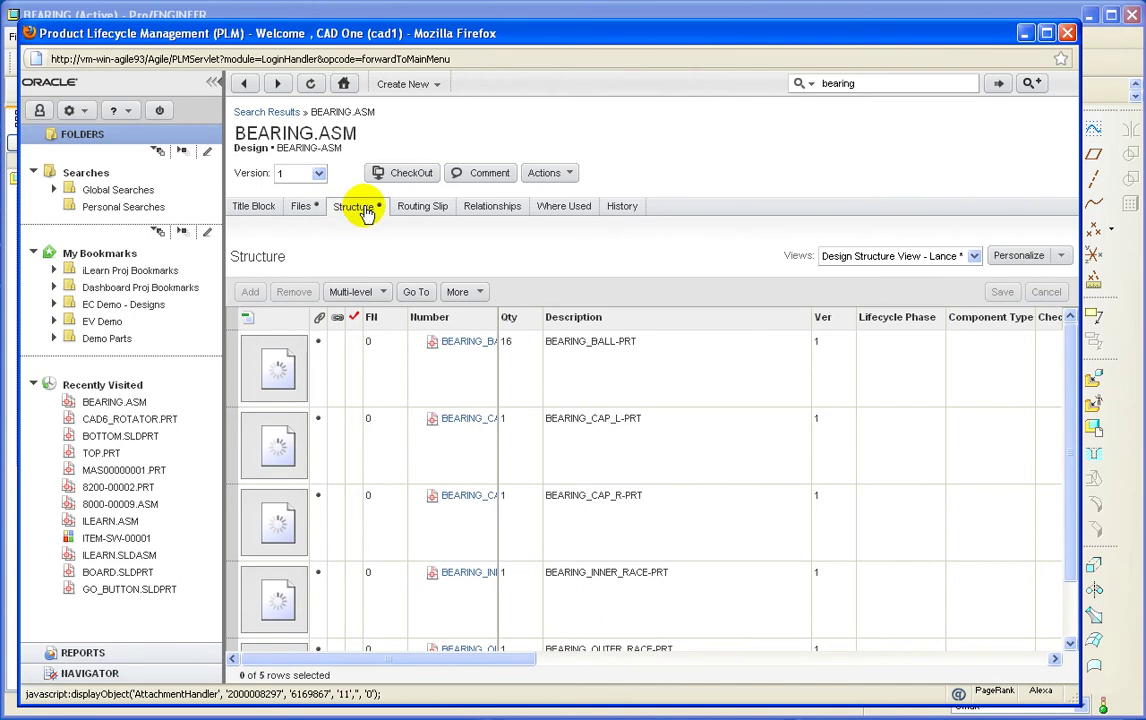
left_click(483, 300)
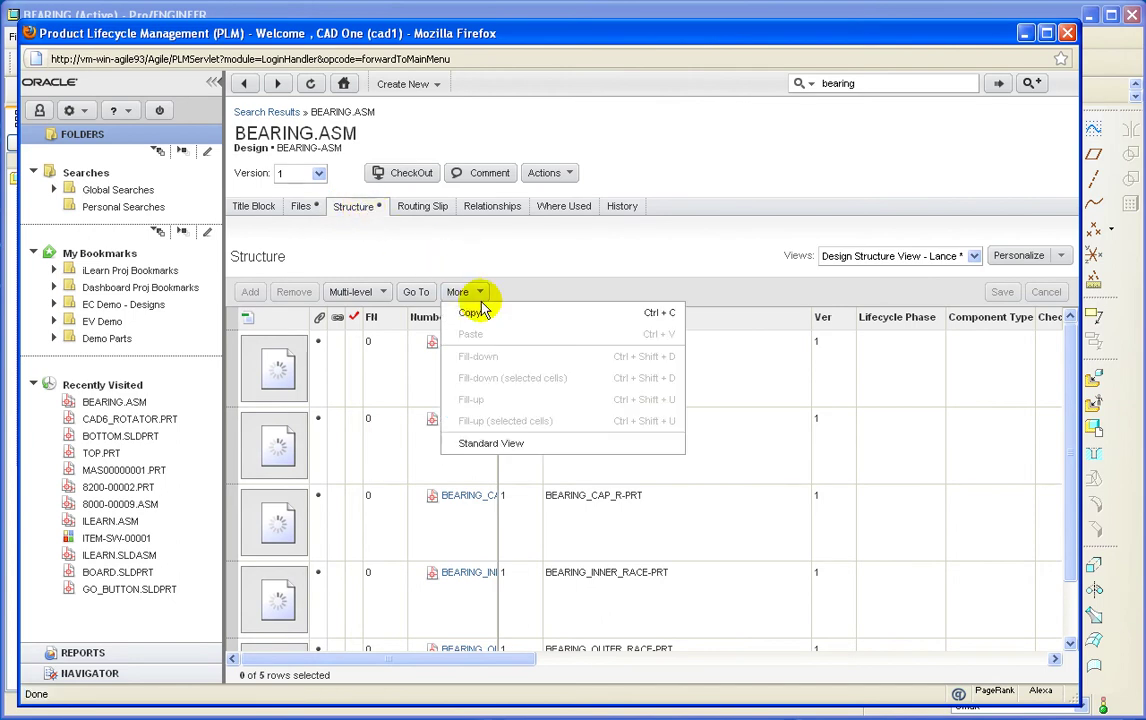
left_click(502, 441)
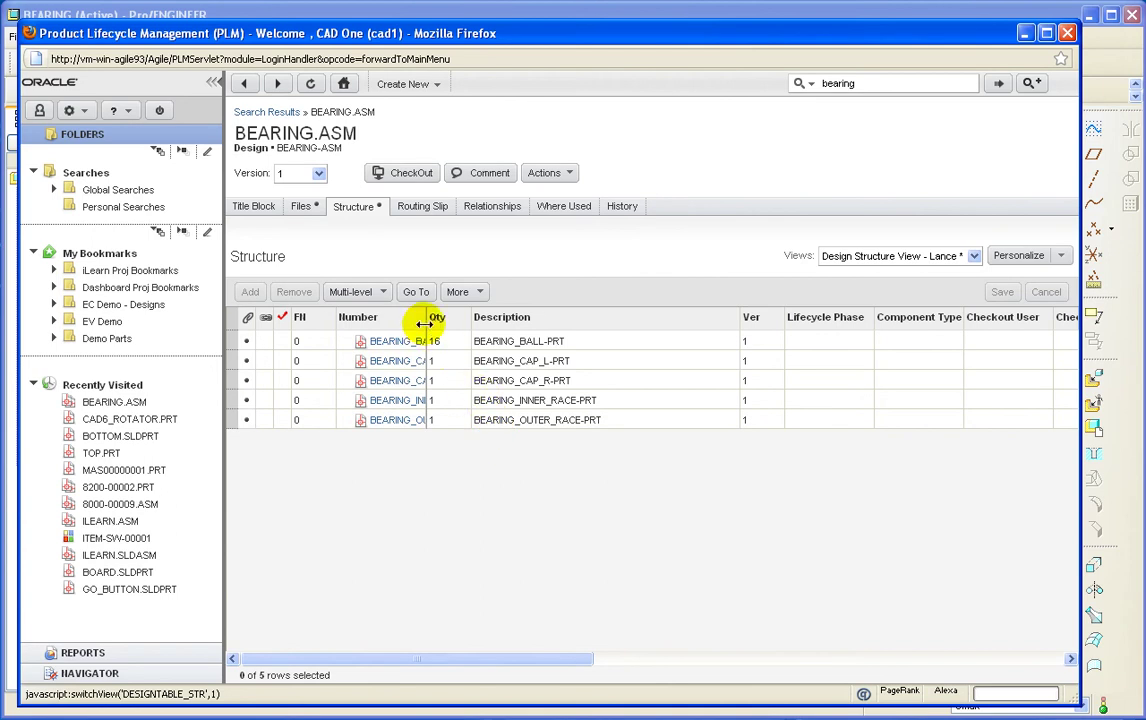
left_click_drag(426, 328, 476, 330)
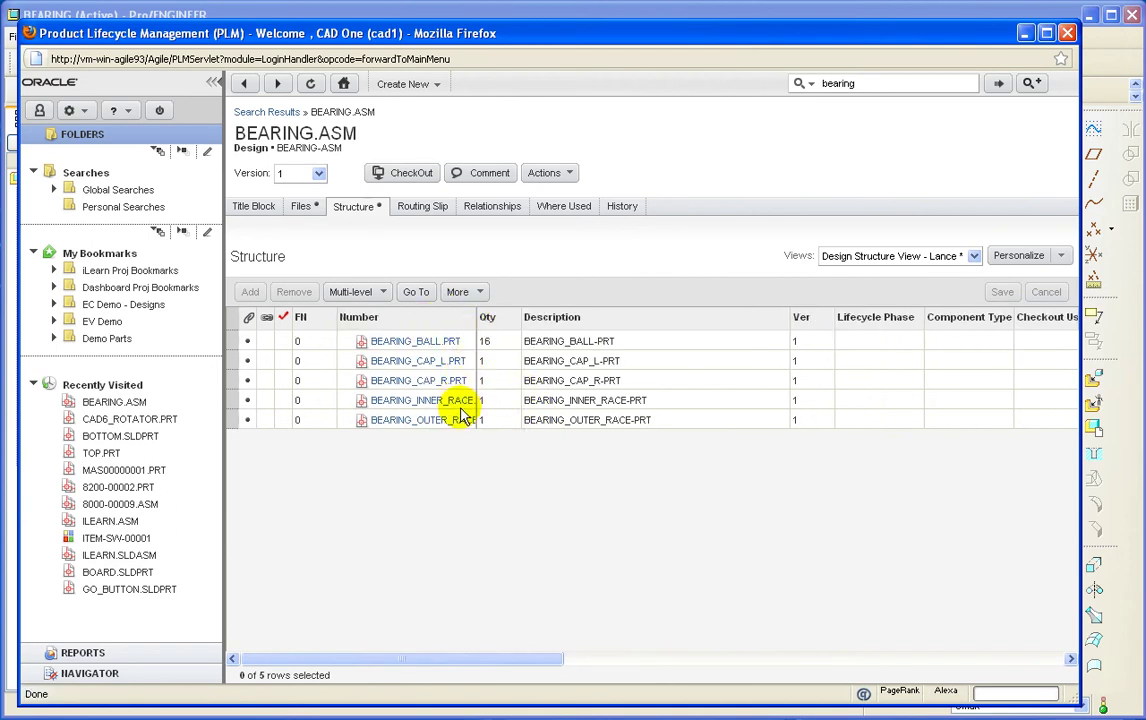
left_click(297, 207)
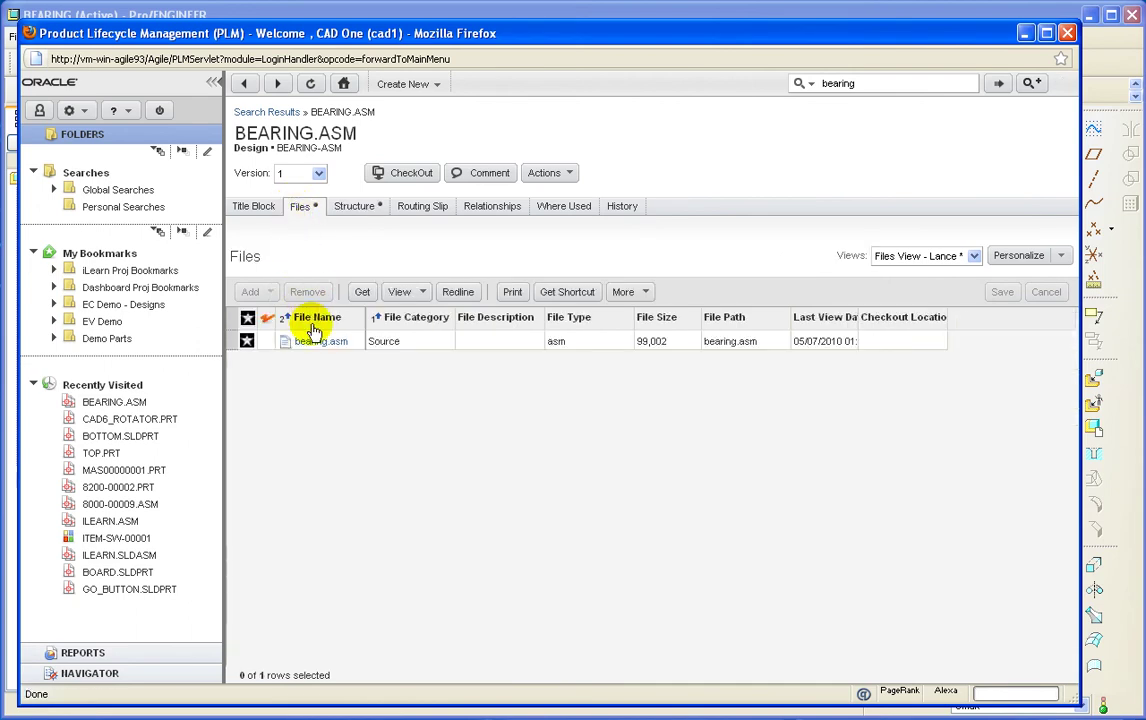
left_click(312, 341)
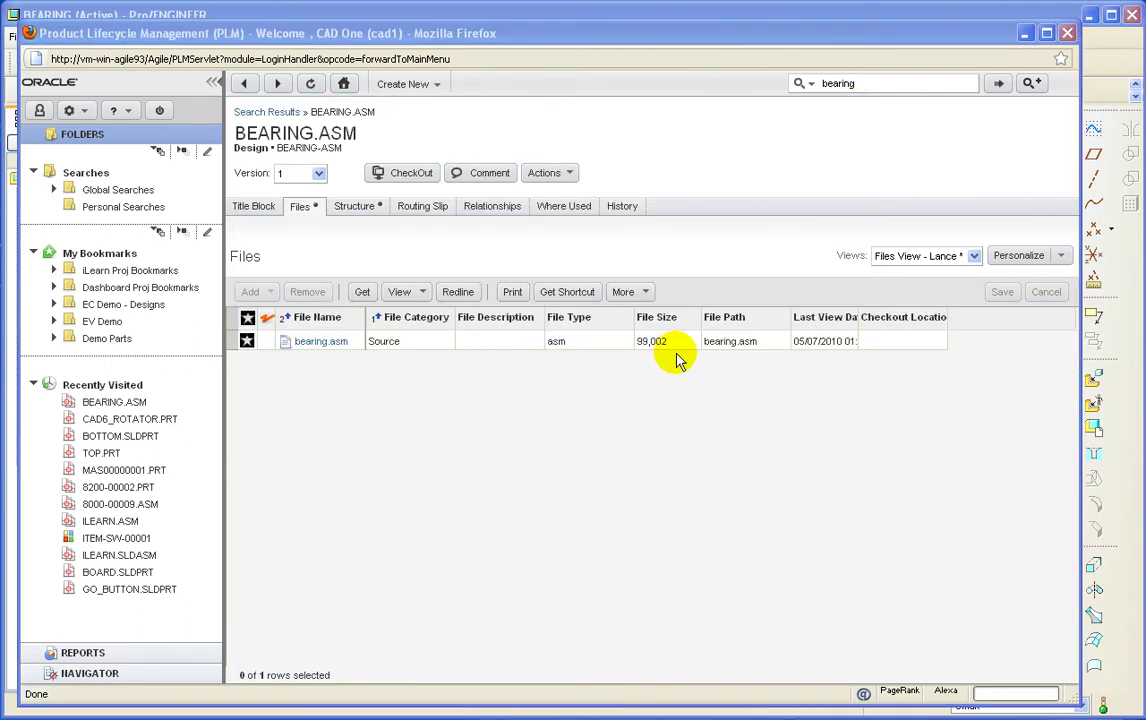
left_click(756, 402)
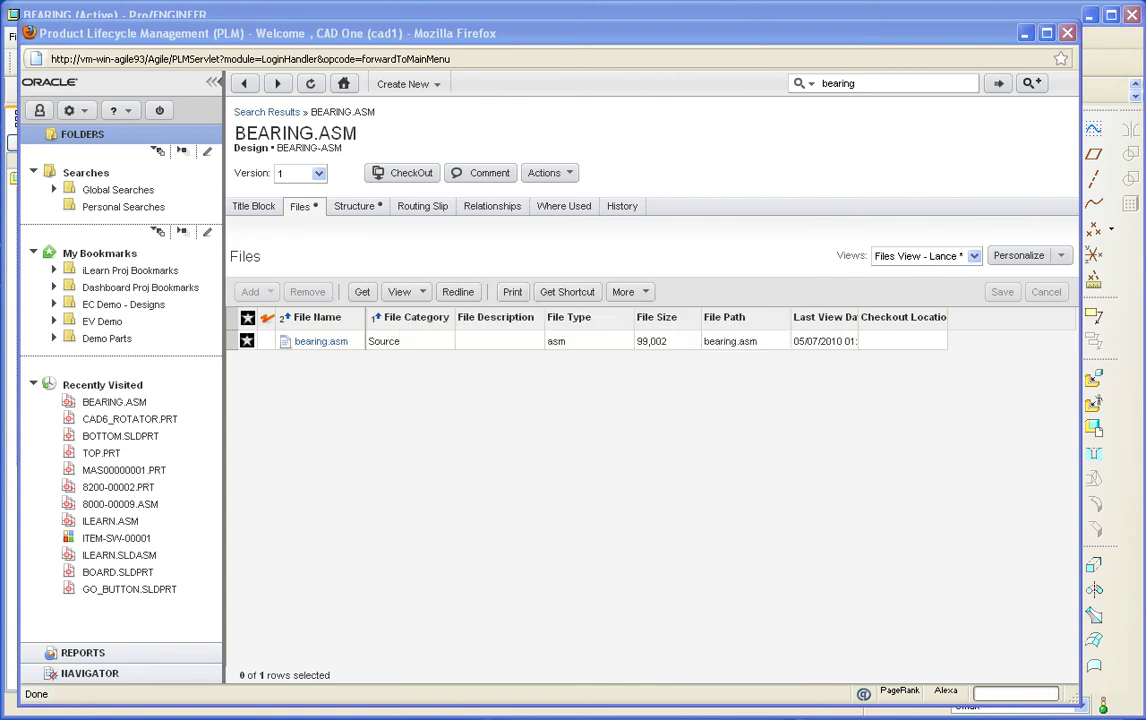
left_click_drag(379, 36, 767, 36)
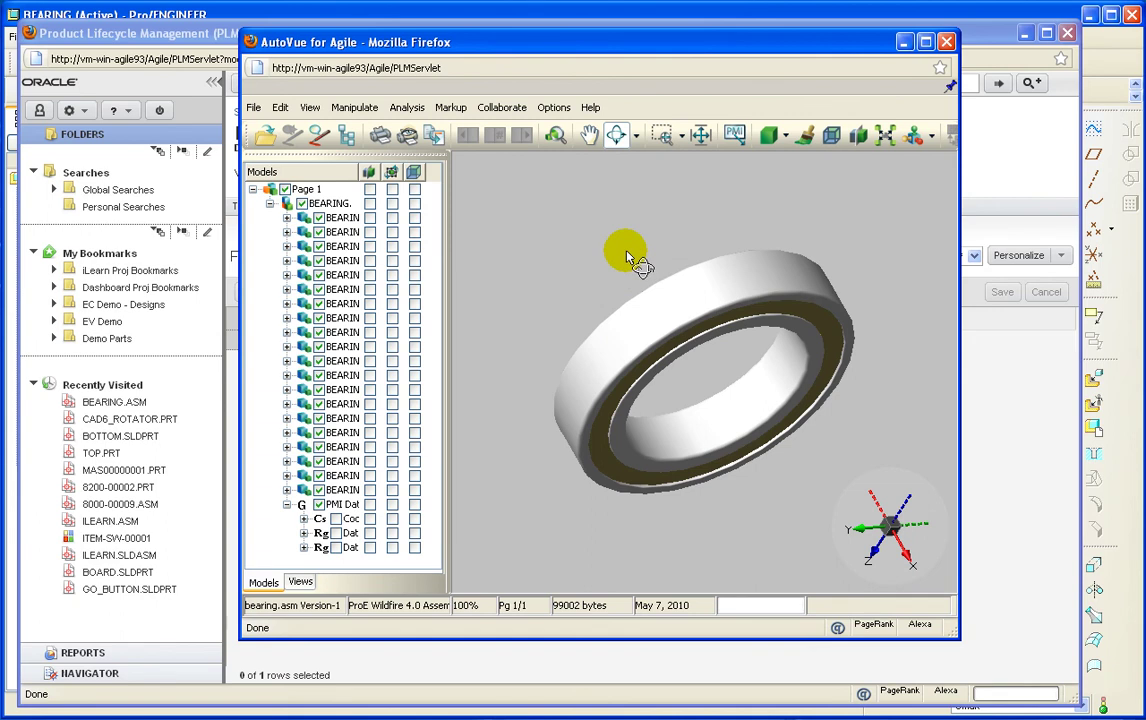
left_click_drag(628, 258, 597, 168)
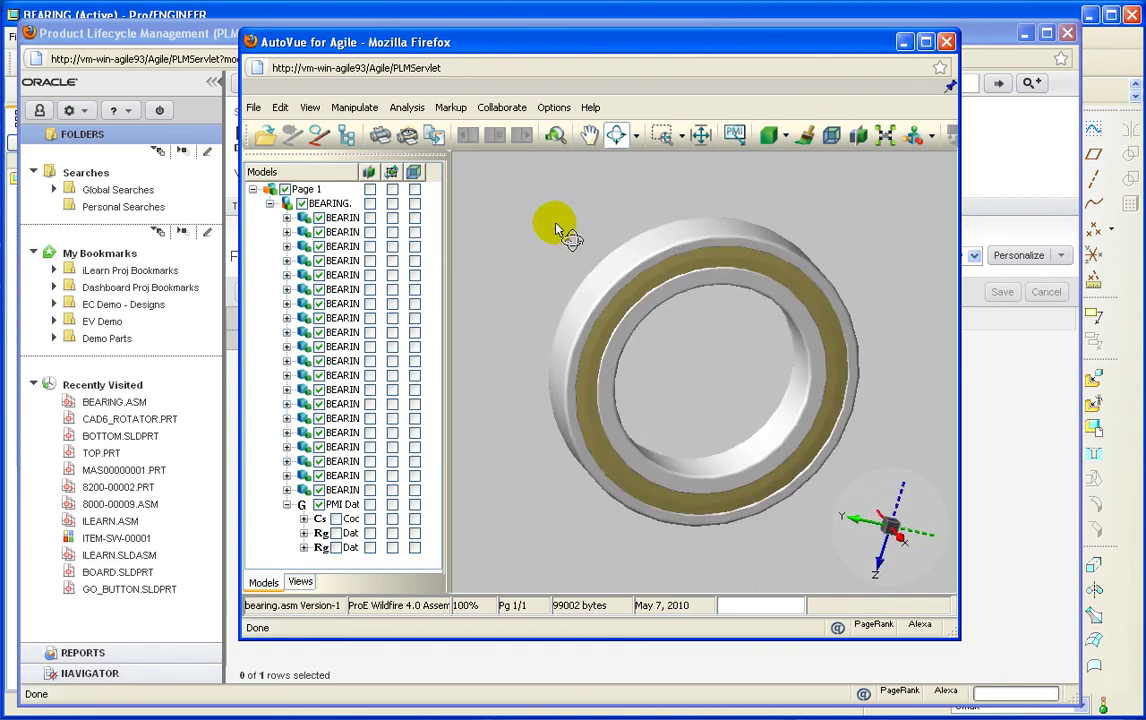
left_click_drag(536, 293, 644, 229)
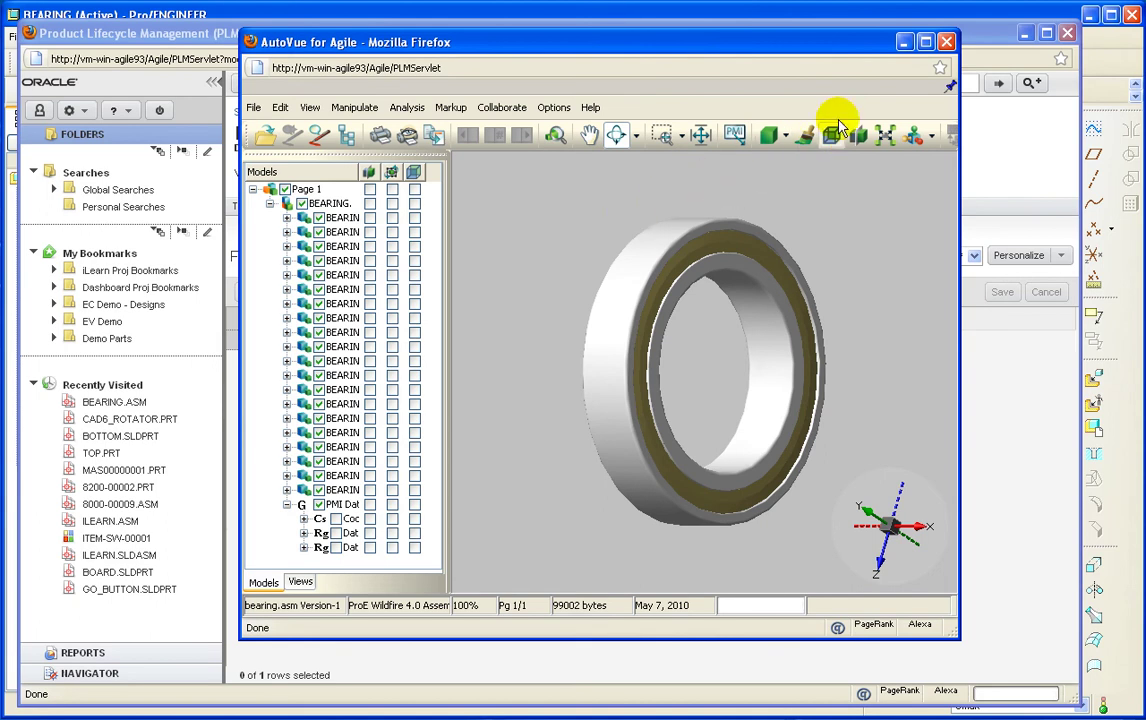
left_click(947, 43)
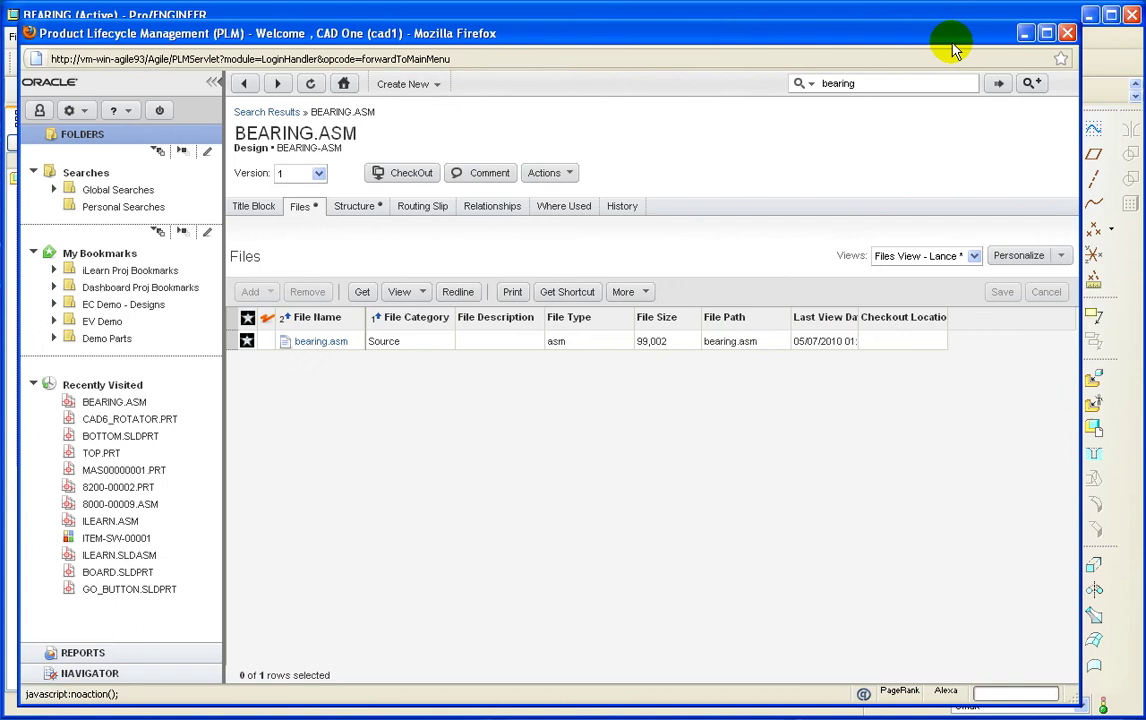
- Return to Pro/ENGINEER and start Agile Create Item/BOM for the bearing assembly
left_click(1024, 34)
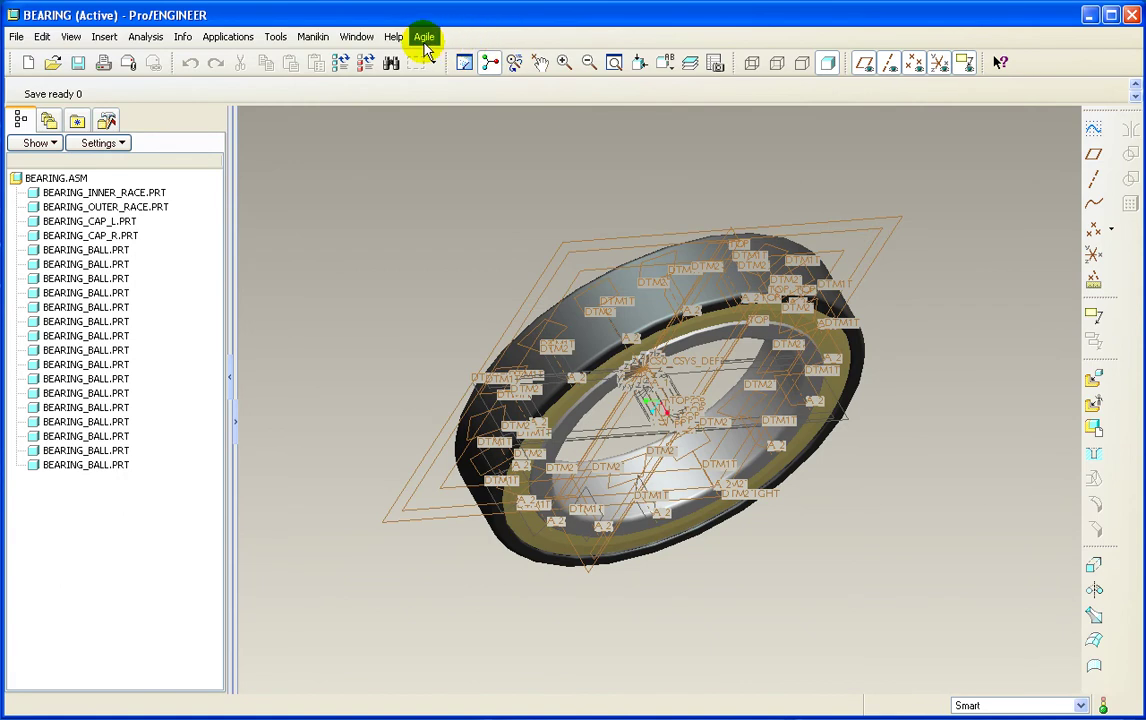
left_click(424, 37)
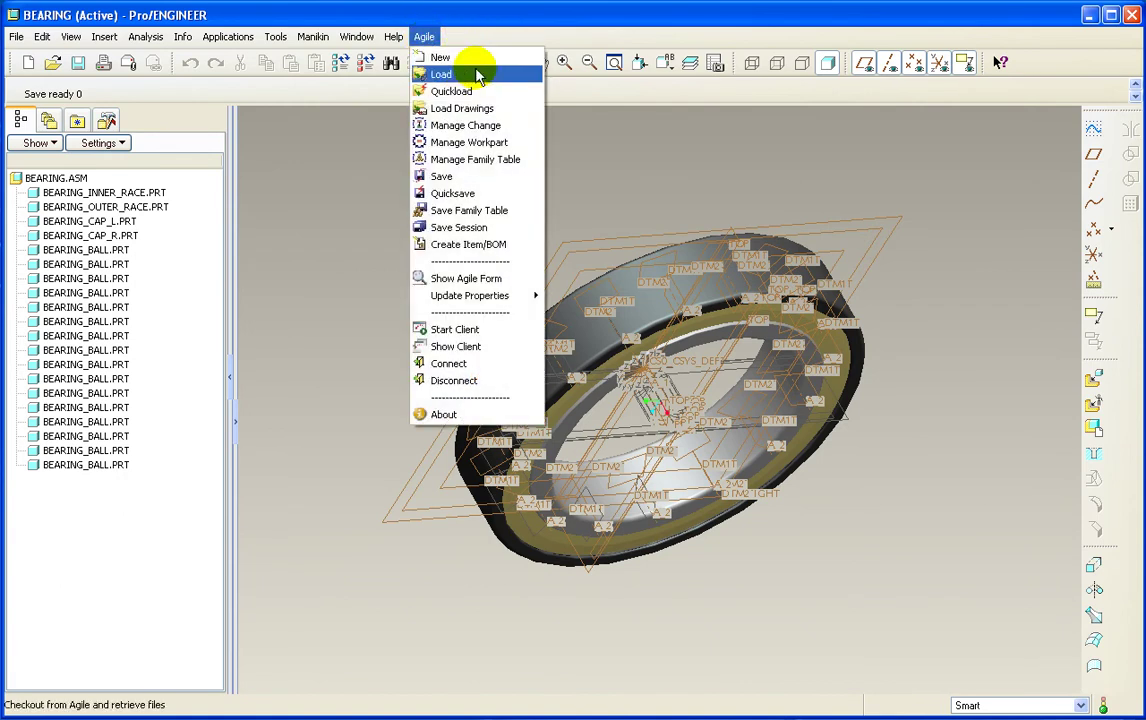
left_click(519, 246)
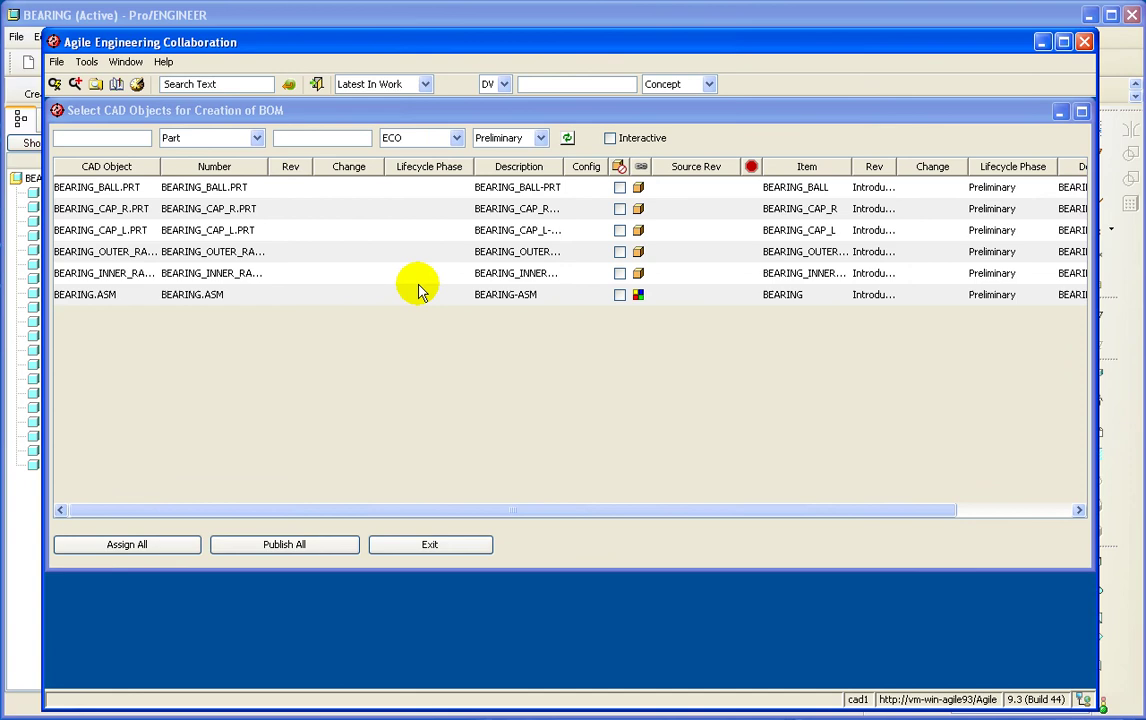
- Assign all six bearing objects to items on a new autonumbered change (ECO-00094) and publish them
left_click(297, 296, "shift")
left_click(178, 549)
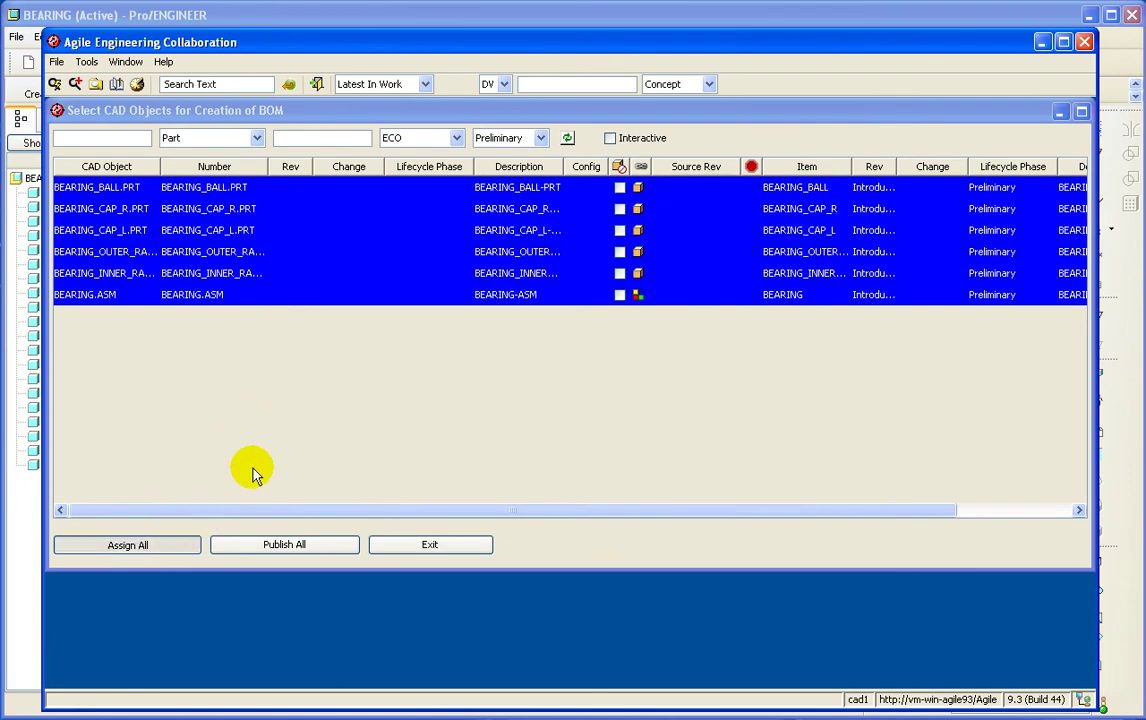
right_click(325, 294)
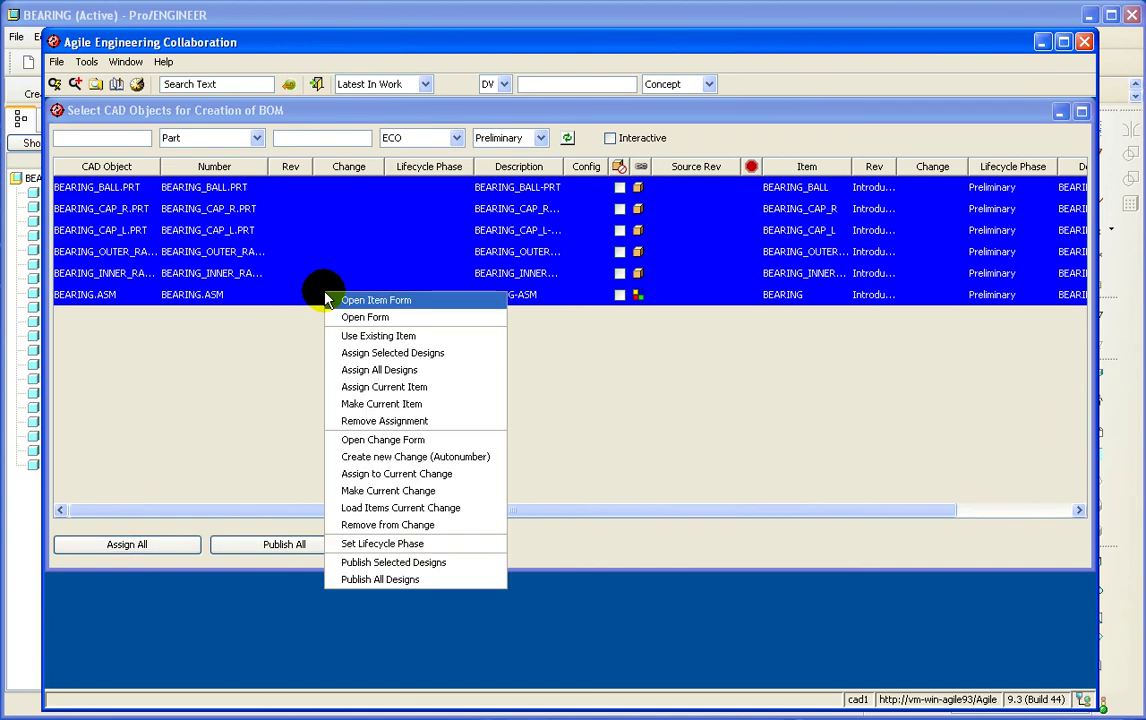
left_click(497, 458)
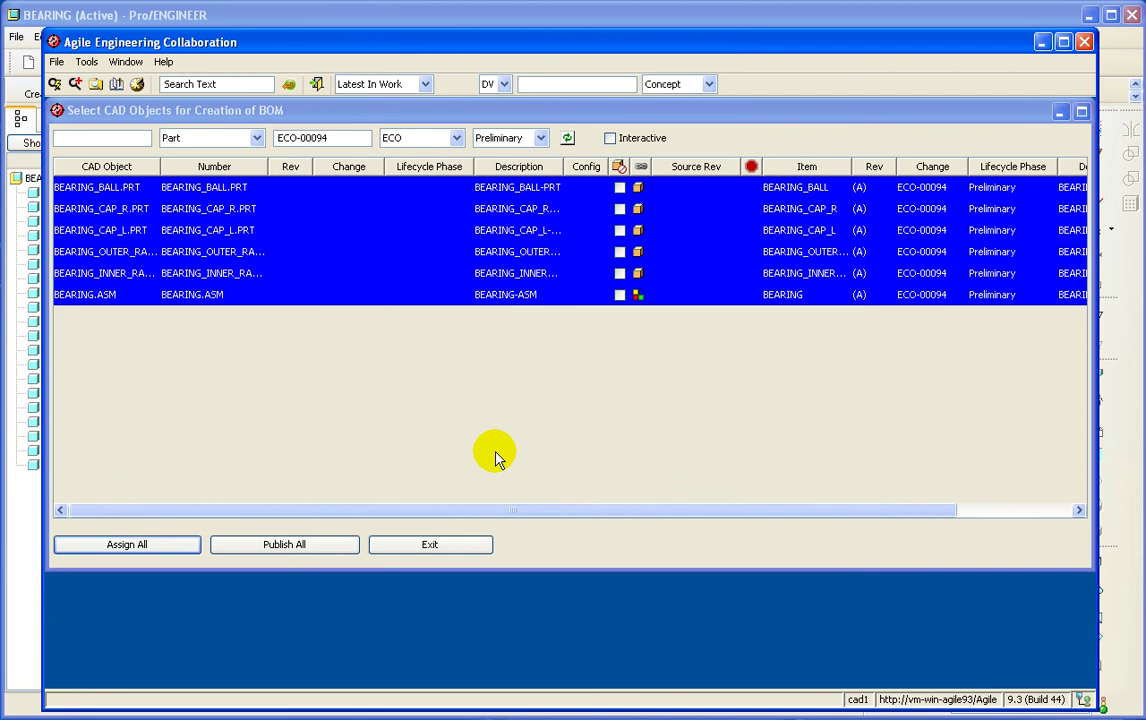
left_click(318, 549)
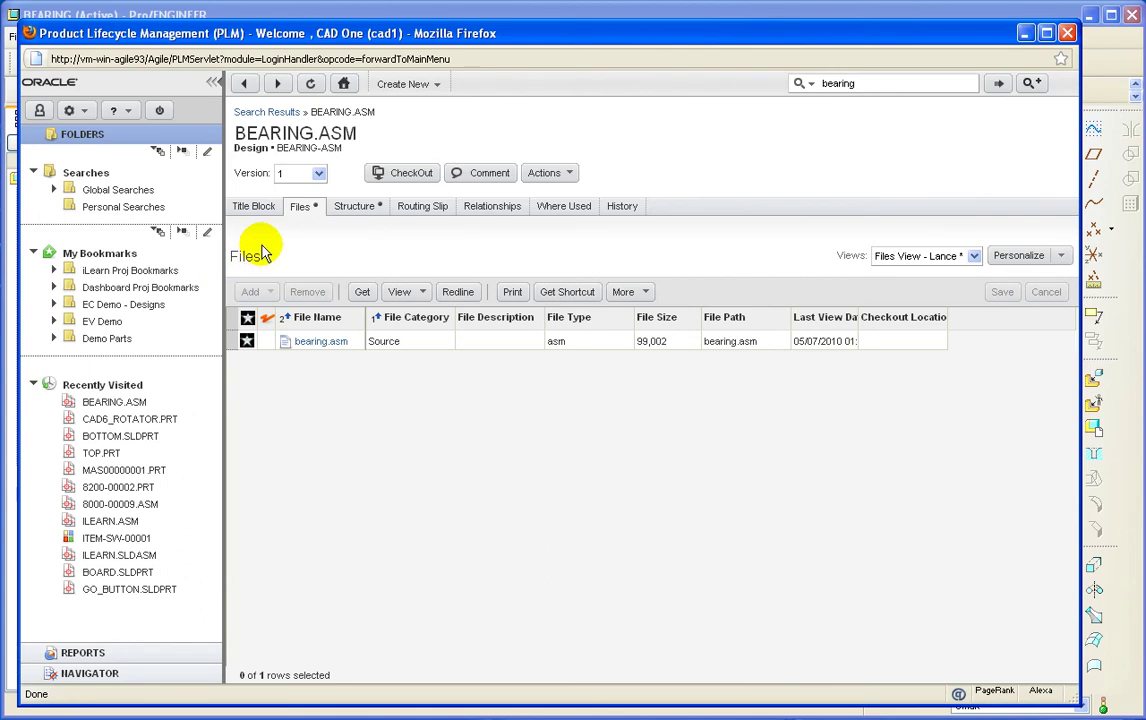
- Refresh BEARING.ASM, open its linked BEARING part and switch to revision (A) ECO-00094
left_click(310, 86)
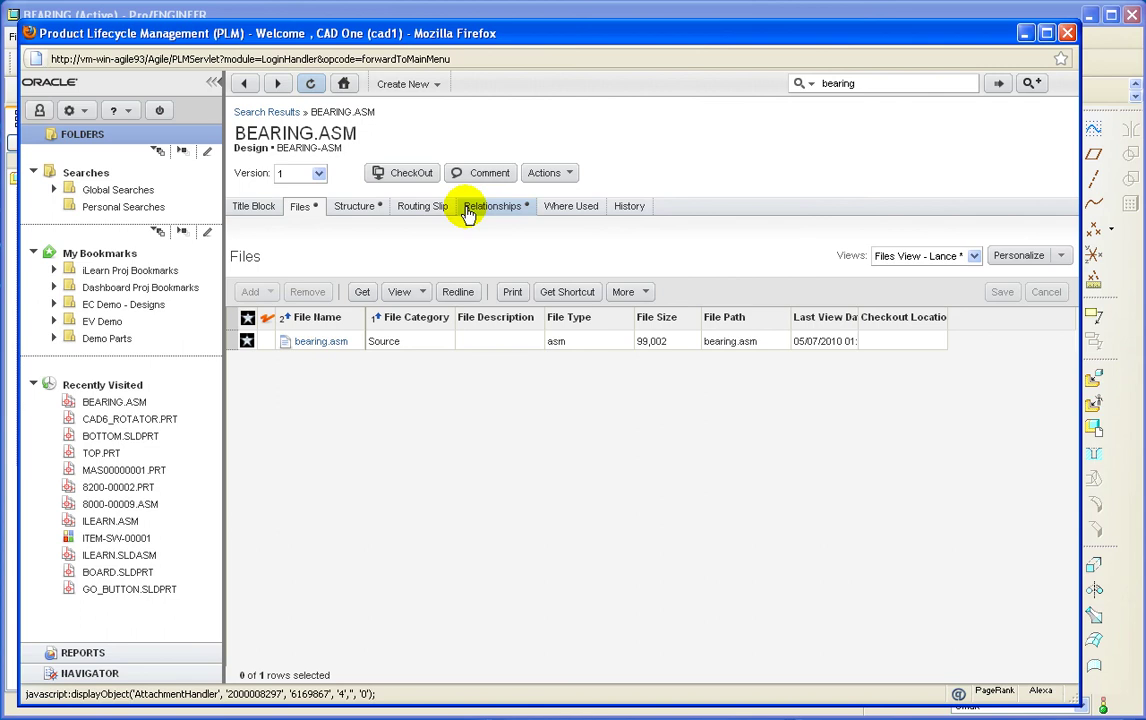
left_click(522, 214)
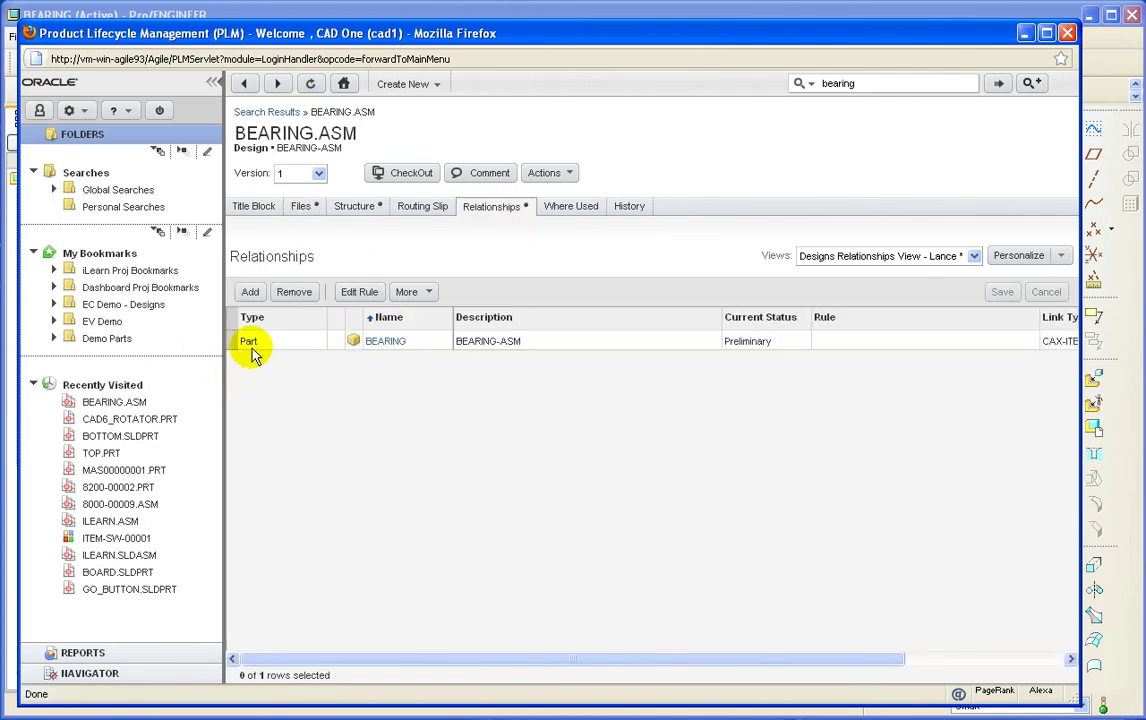
left_click(380, 342)
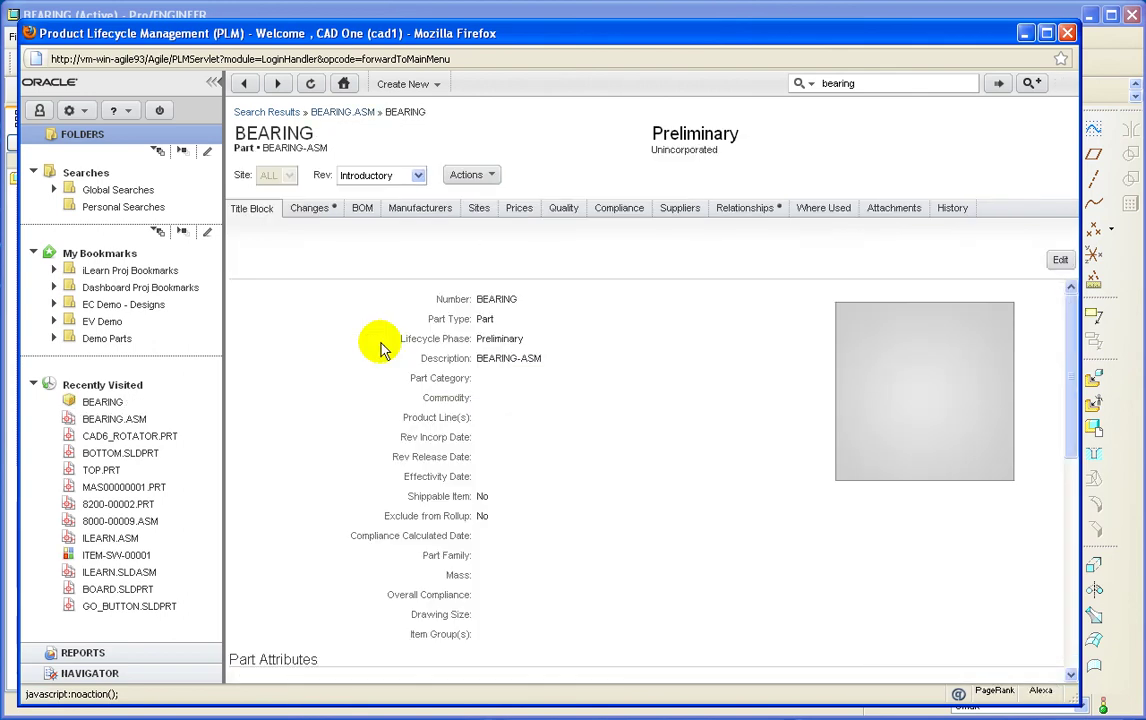
left_click(390, 175)
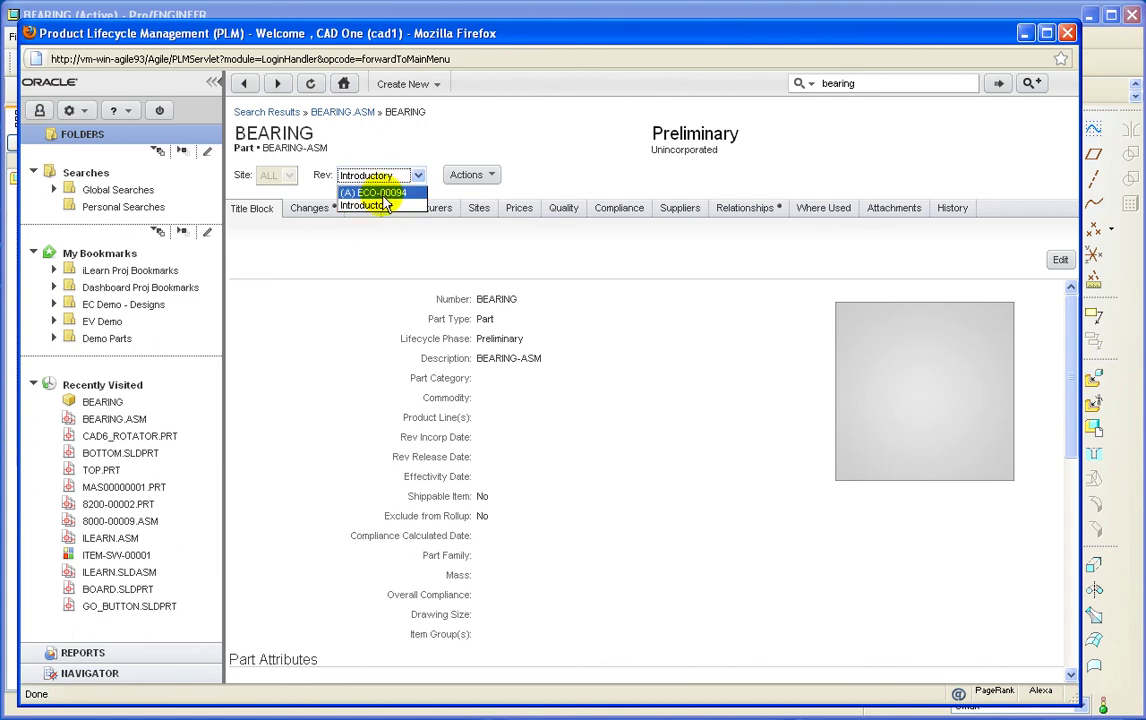
left_click(384, 195)
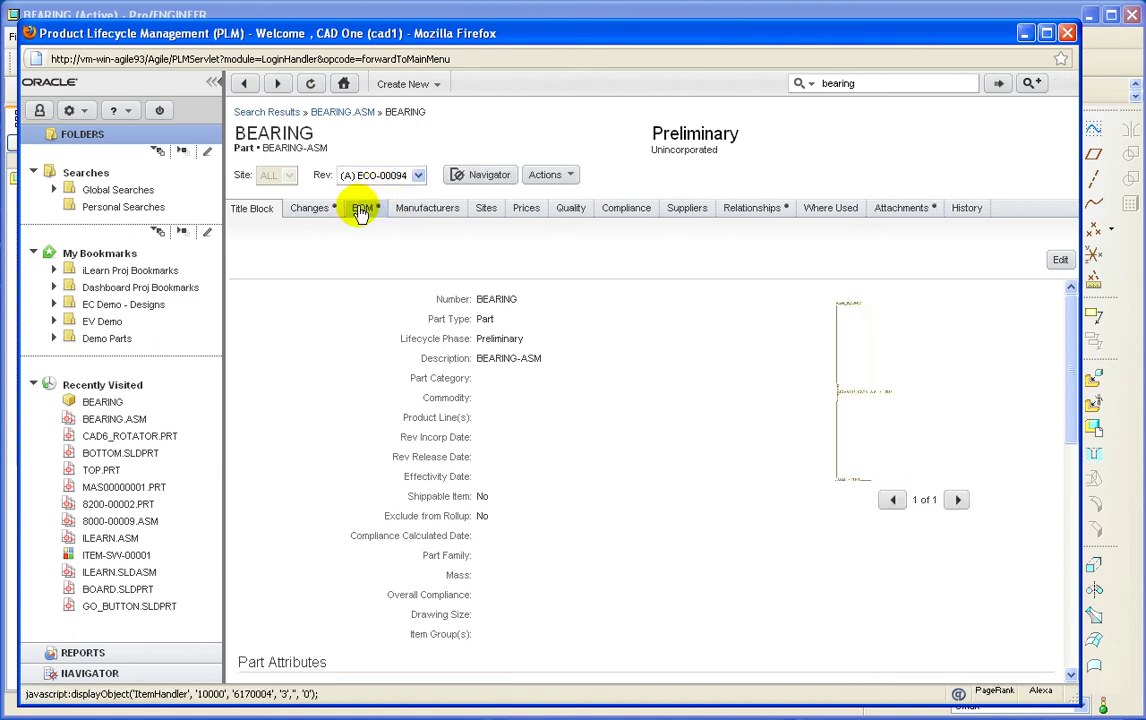
- Review the BEARING part's five-line BOM with a wider Number column, then view its changes
left_click(361, 212)
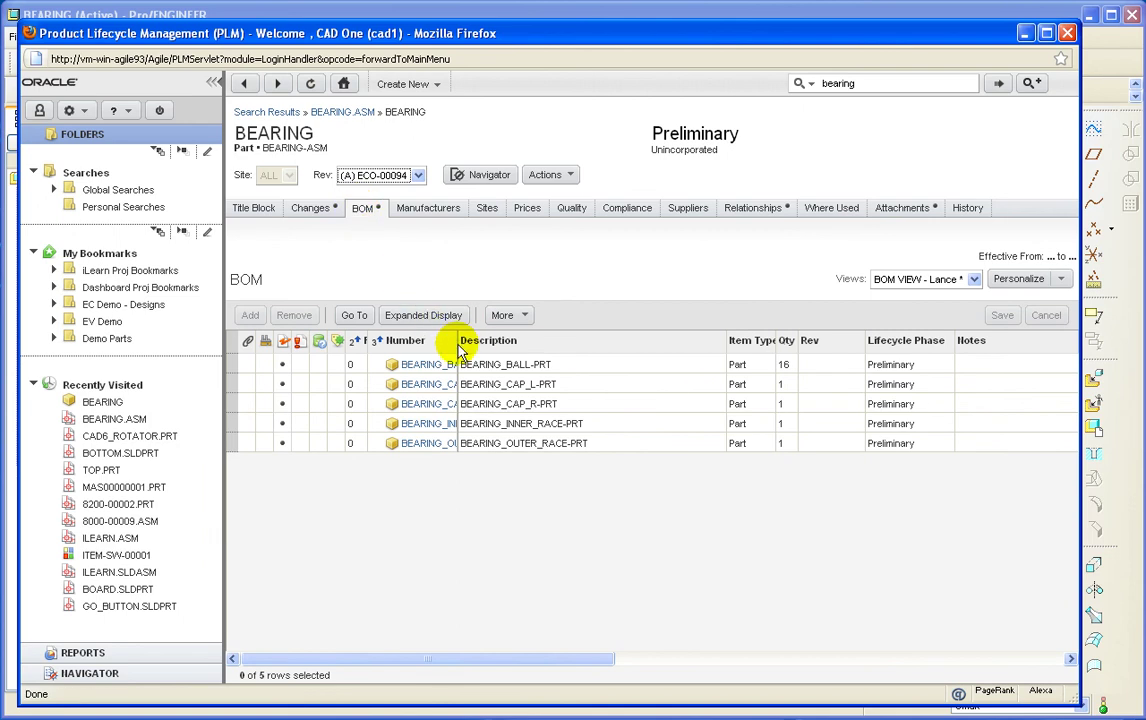
left_click_drag(457, 341, 560, 343)
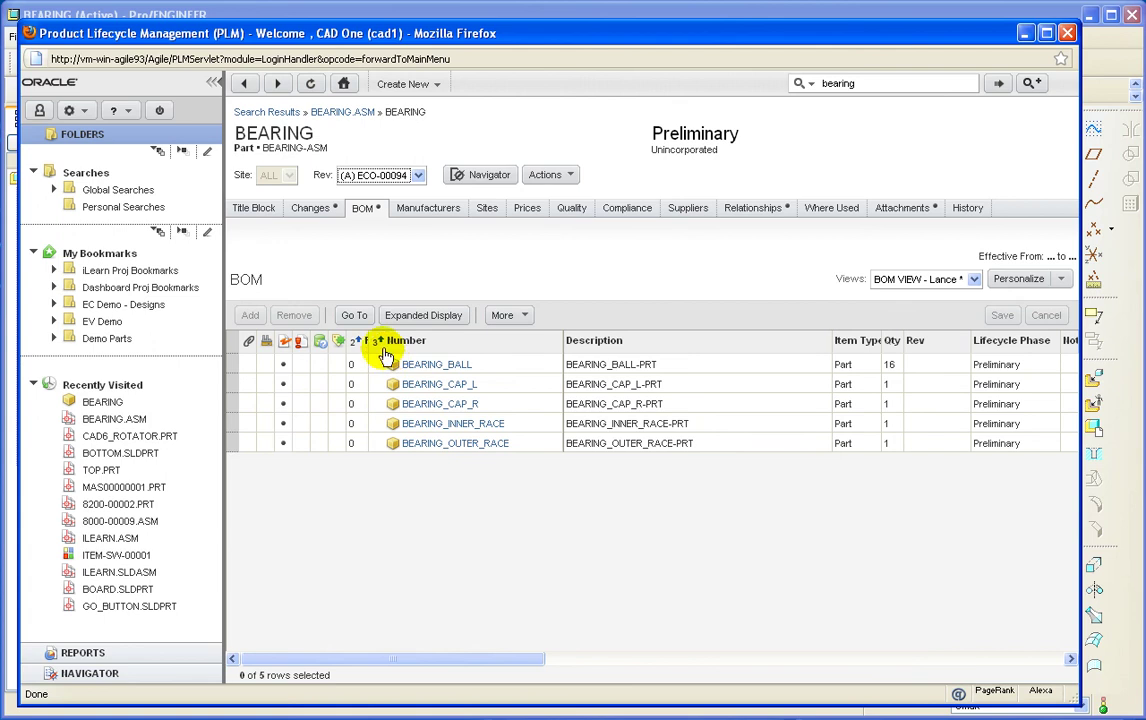
left_click(309, 212)
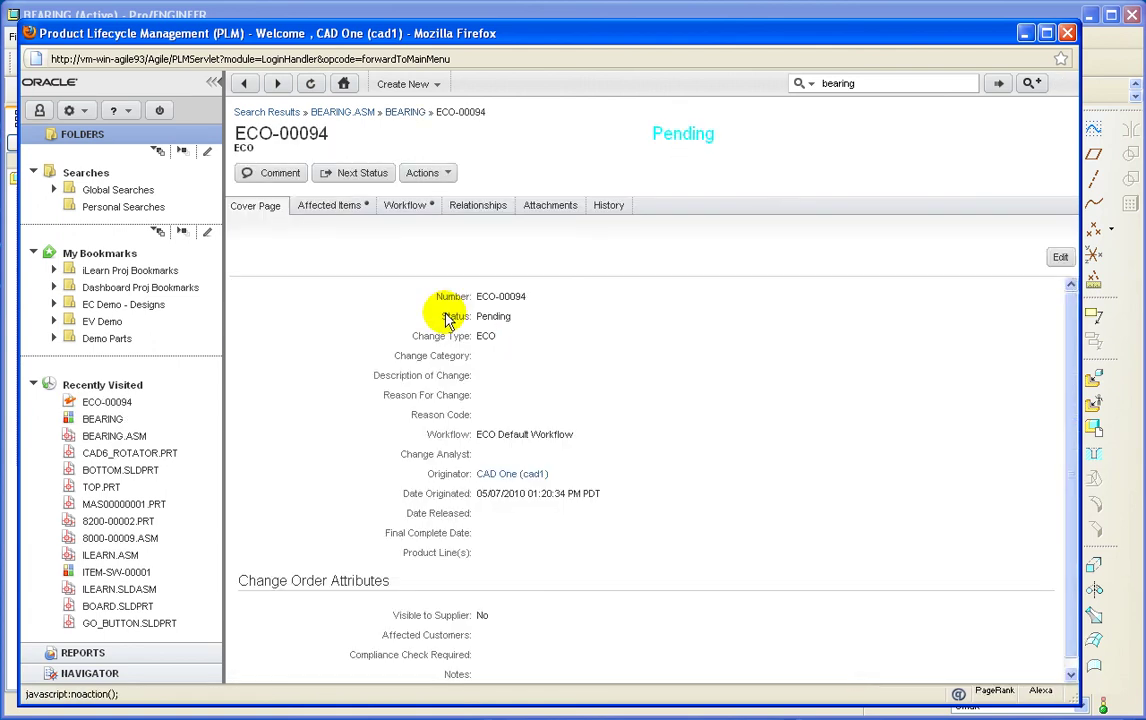
- List ECO-00094's affected items, then review BEARING's BOM and attachment redlines showing bearing.asm
left_click(309, 210)
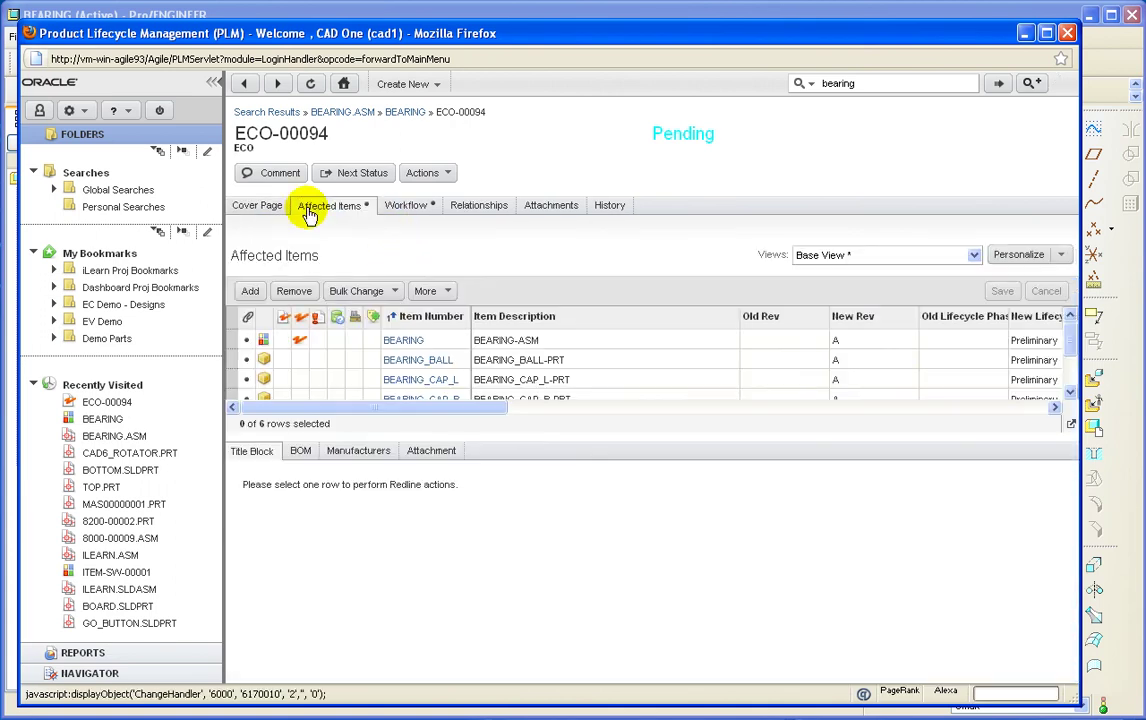
left_click(236, 342)
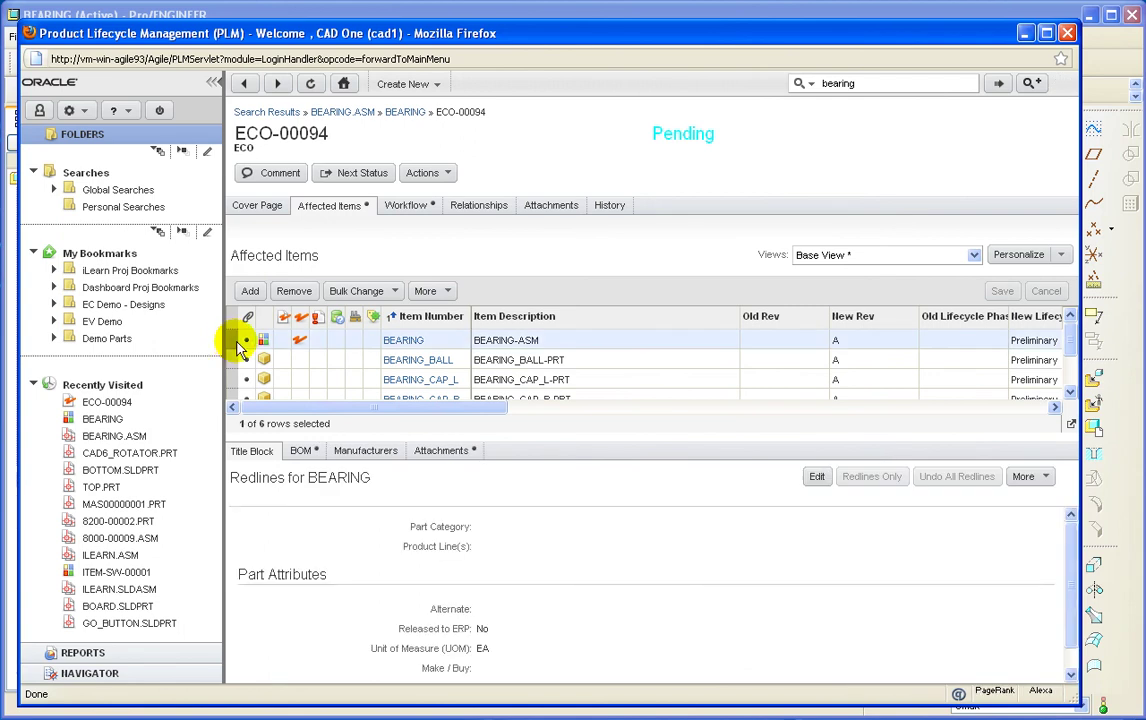
left_click(300, 451)
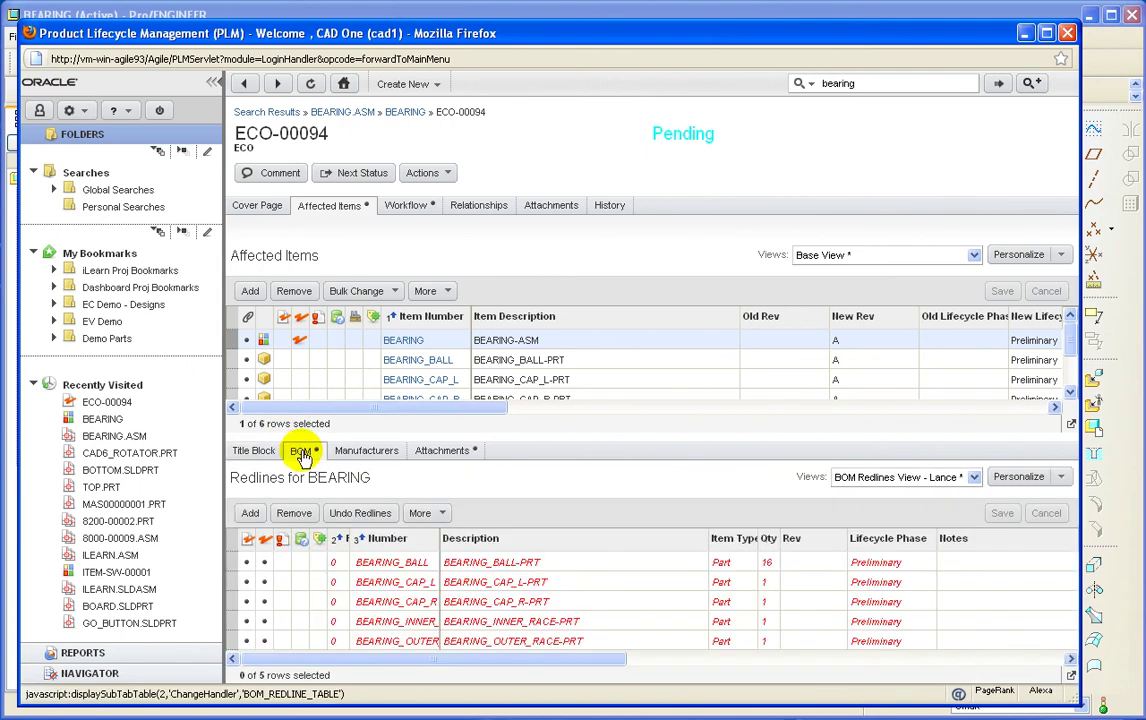
left_click(436, 454)
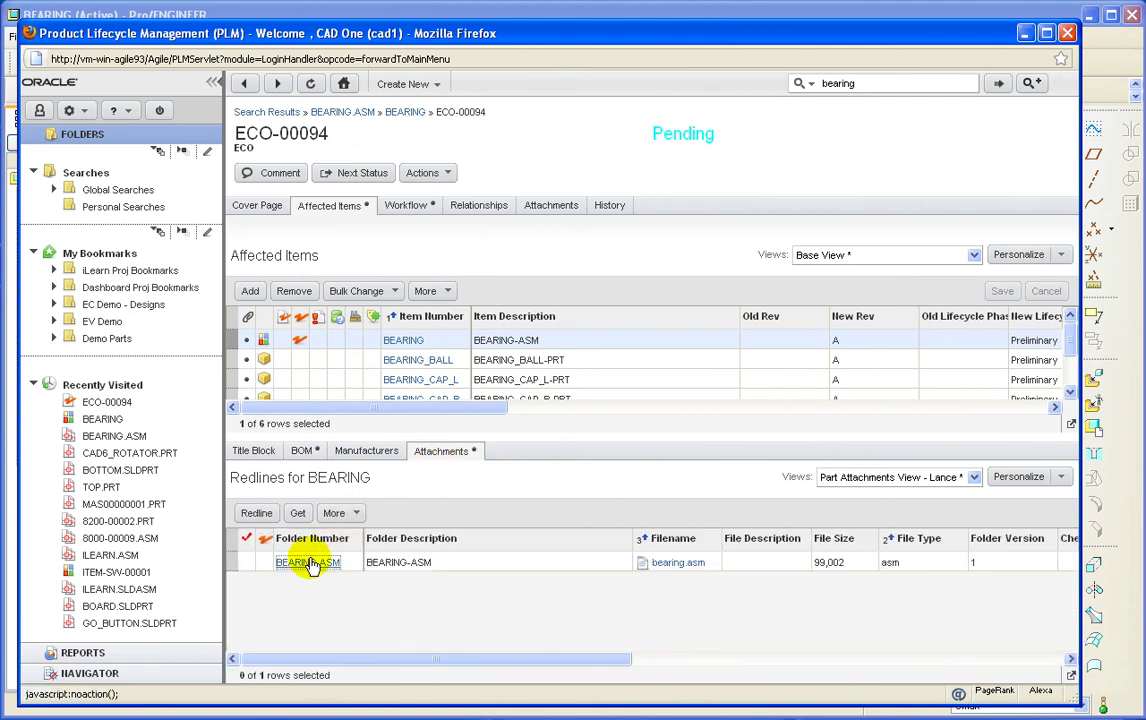
- Open bearing.asm from the BEARING-ASM design in AutoVue, declining the Java warning, and rotate it face-on
left_click(308, 563)
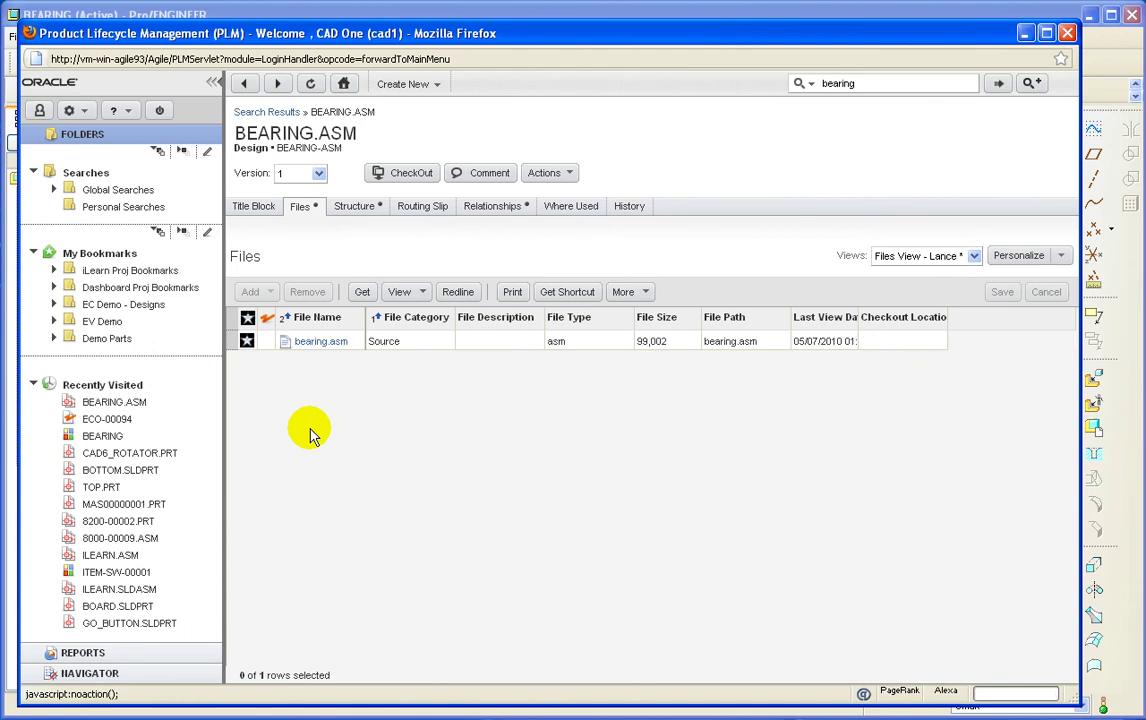
left_click(312, 341)
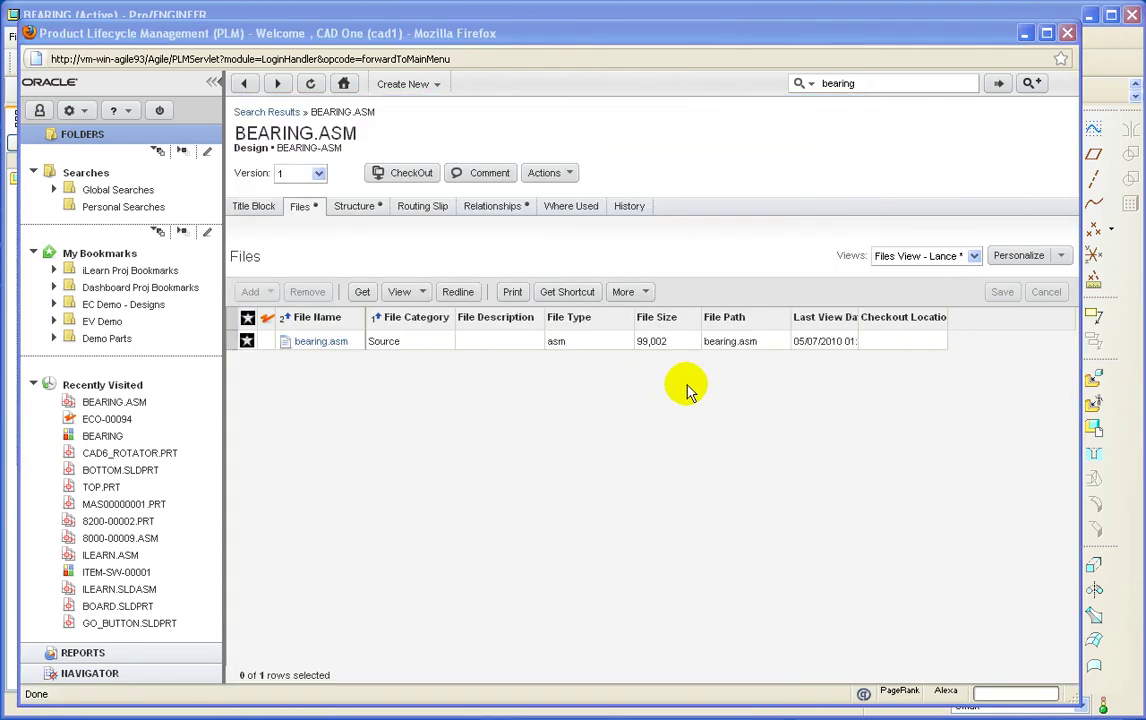
left_click(750, 399)
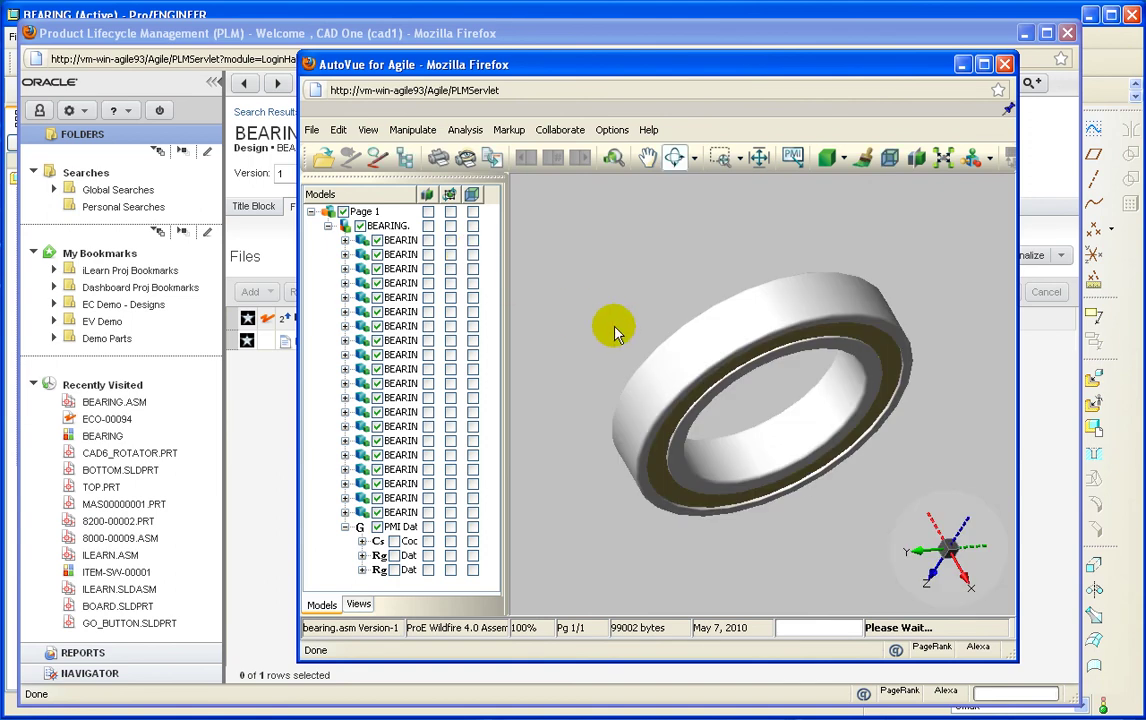
left_click_drag(632, 248, 614, 225)
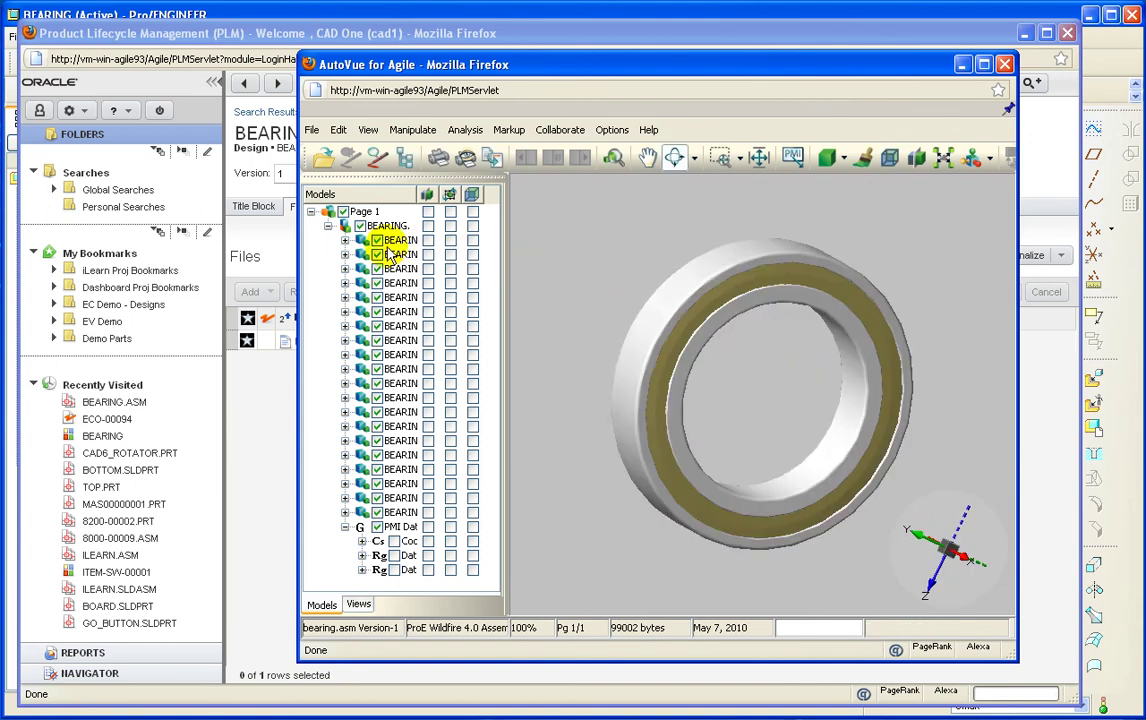